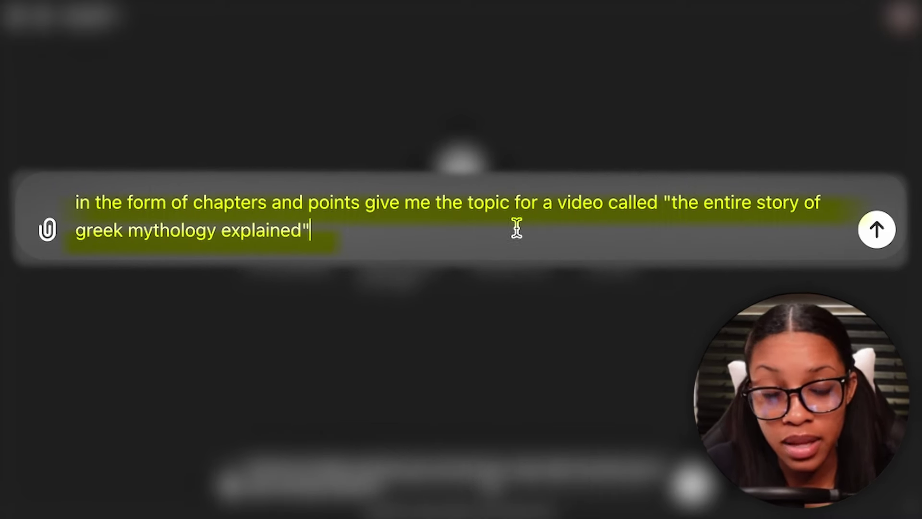
Step: Submit the request for chapters and points covering a video called "the entire story of greek mythology explained"
key(Return)
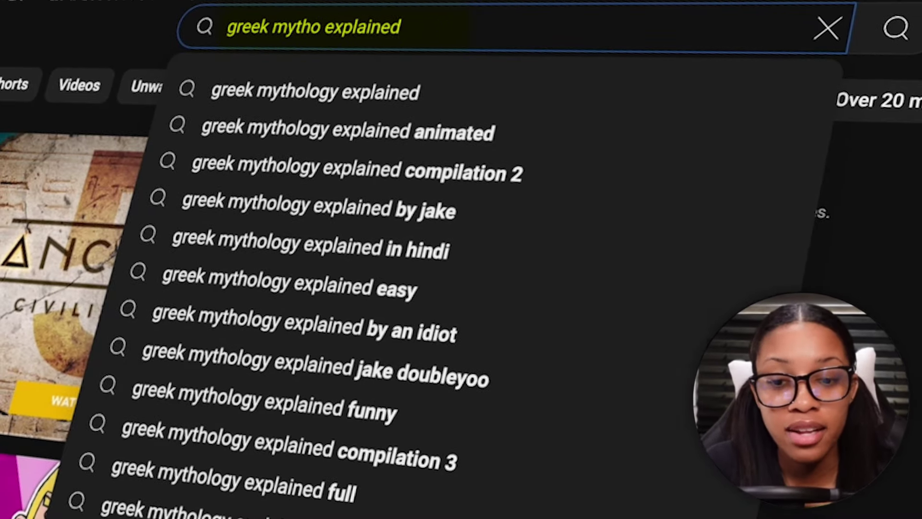
Step: In the YouTube search, replace "mytho" with underscores between "greek" and "explained" to get topic suggestions
key(BackSpace)
key(BackSpace)
key(BackSpace)
key(BackSpace)
key(BackSpace)
text(__)
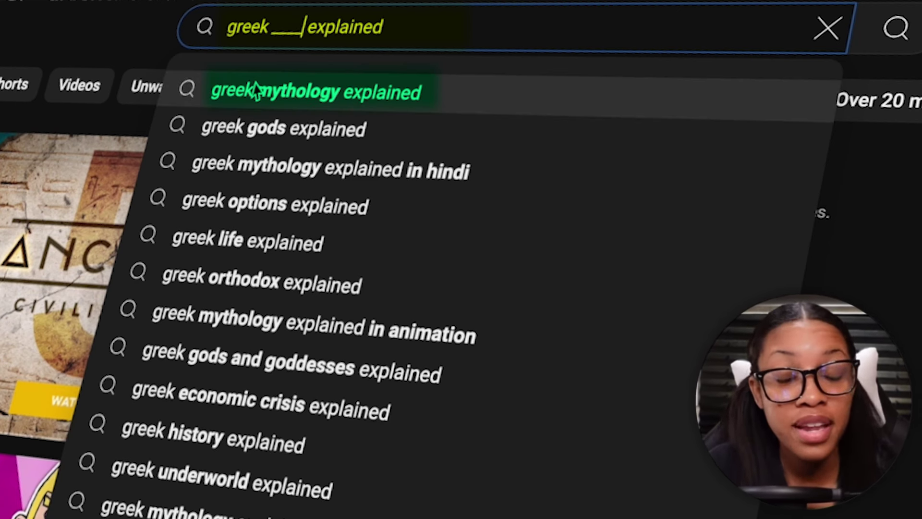
text(_)
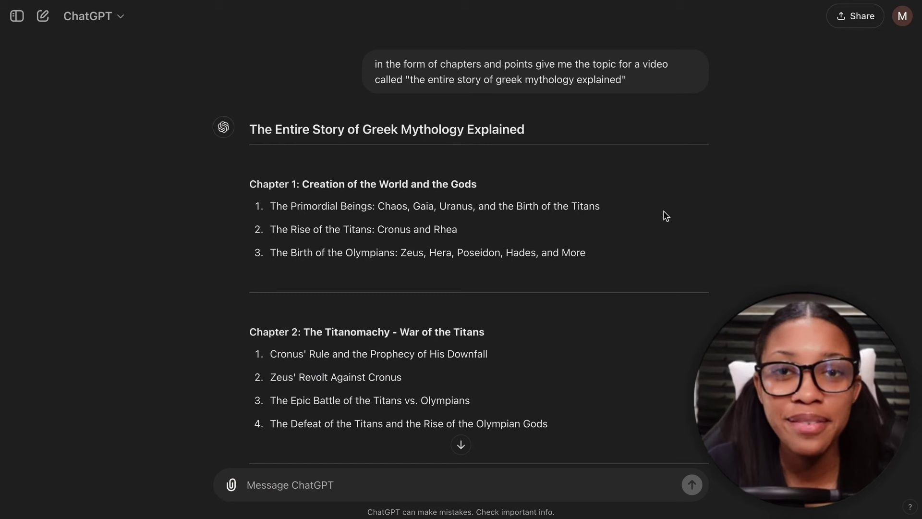
Step: Back in ChatGPT, review the chapters of the Greek mythology outline, focusing on the Chapter 1 heading and its numbered points
scroll(569, 220, down, 1)
scroll(349, 321, up, 1)
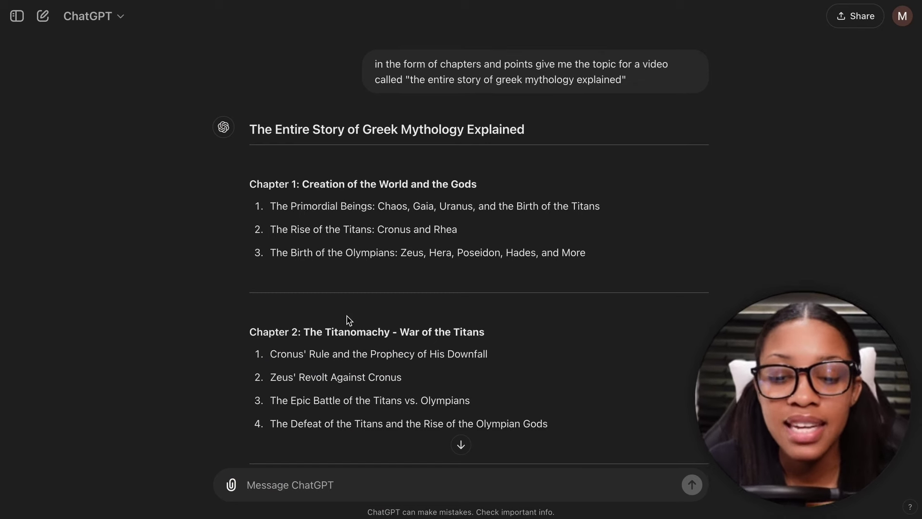
scroll(273, 221, down, 20)
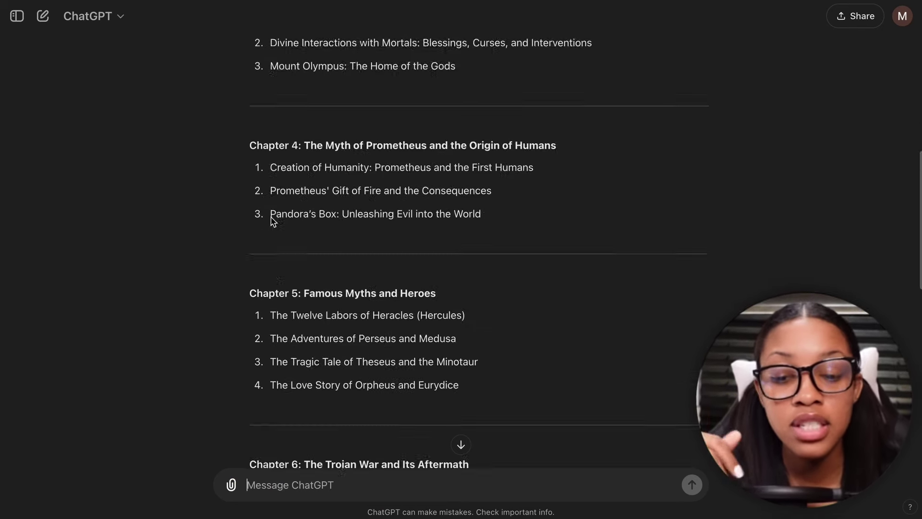
scroll(321, 153, up, 20)
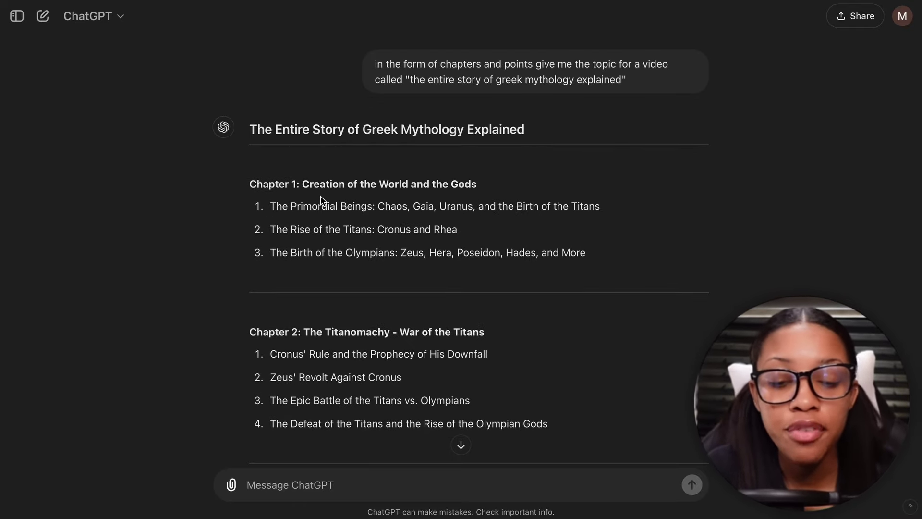
scroll(321, 201, down, 1)
drag(257, 144, 585, 214)
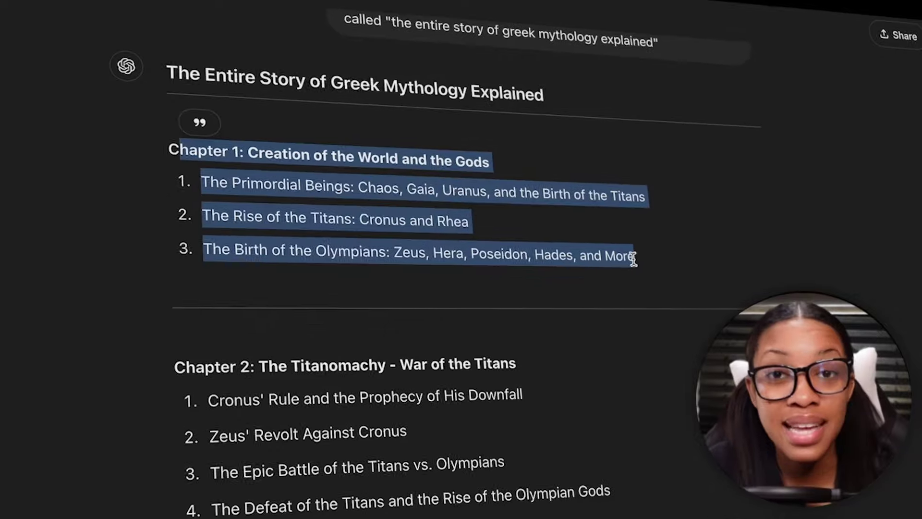
click(668, 266)
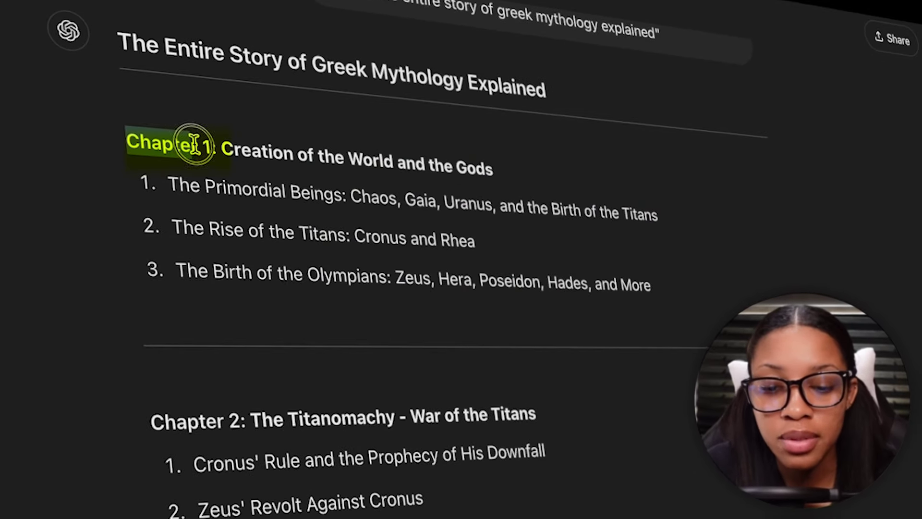
drag(222, 142, 422, 168)
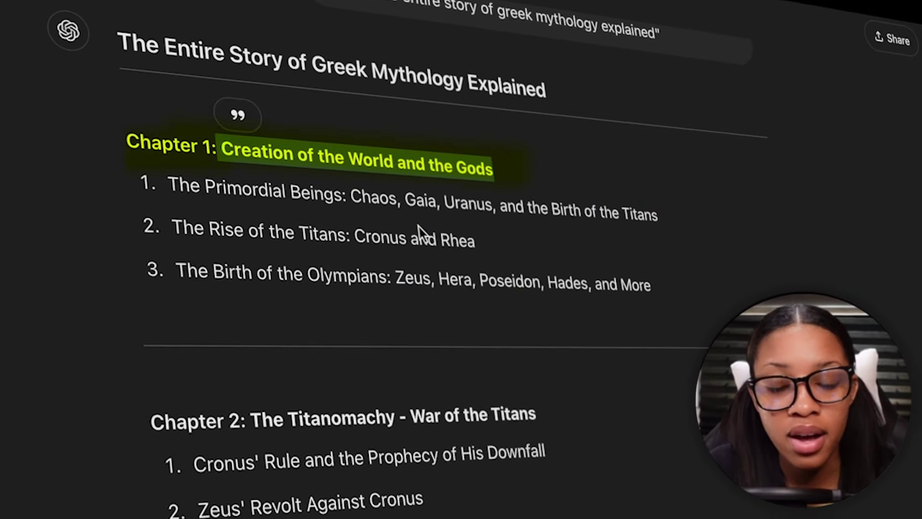
click(145, 181)
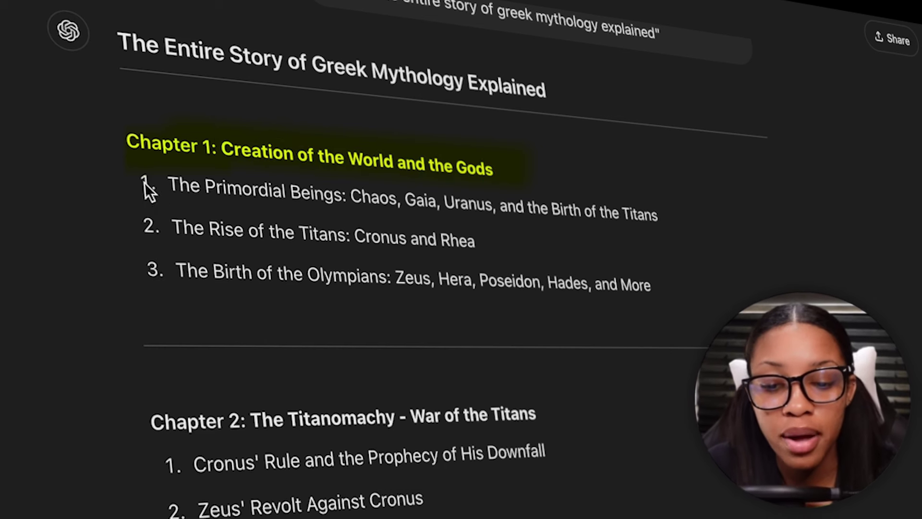
drag(170, 178, 618, 205)
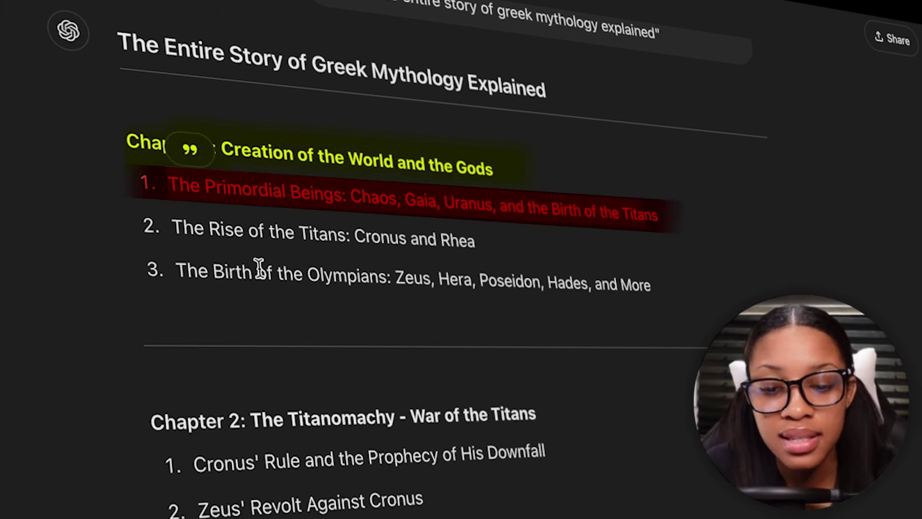
drag(177, 233, 475, 240)
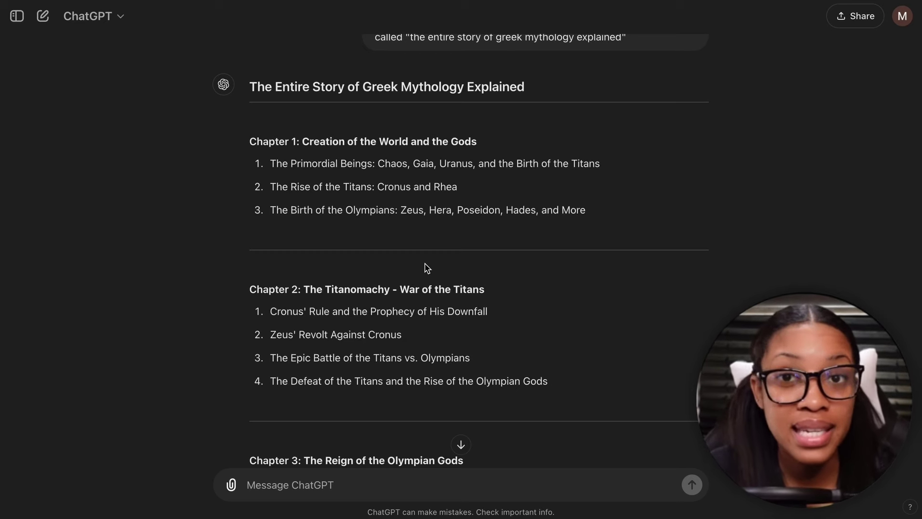
scroll(666, 280, up, 1)
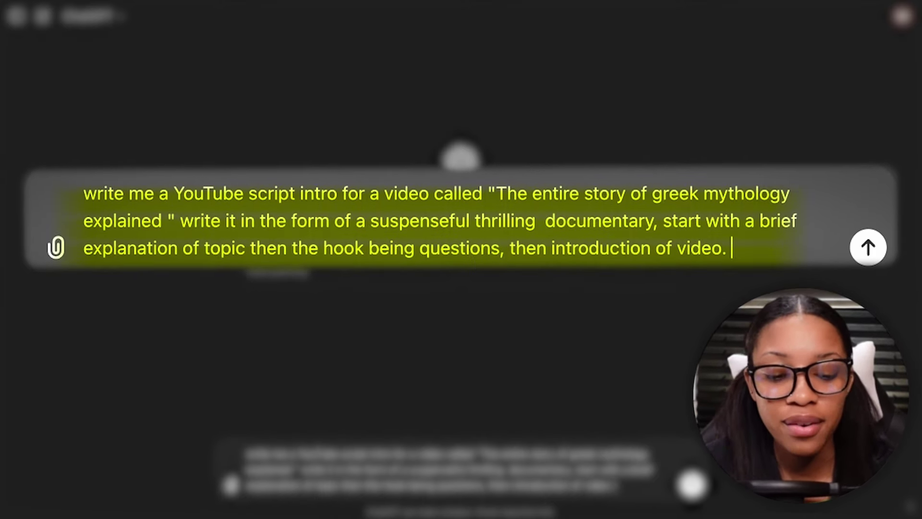
Step: Submit the request for a suspenseful documentary-style YouTube script intro with a brief topic explanation, a question hook and a video introduction
key(Return)
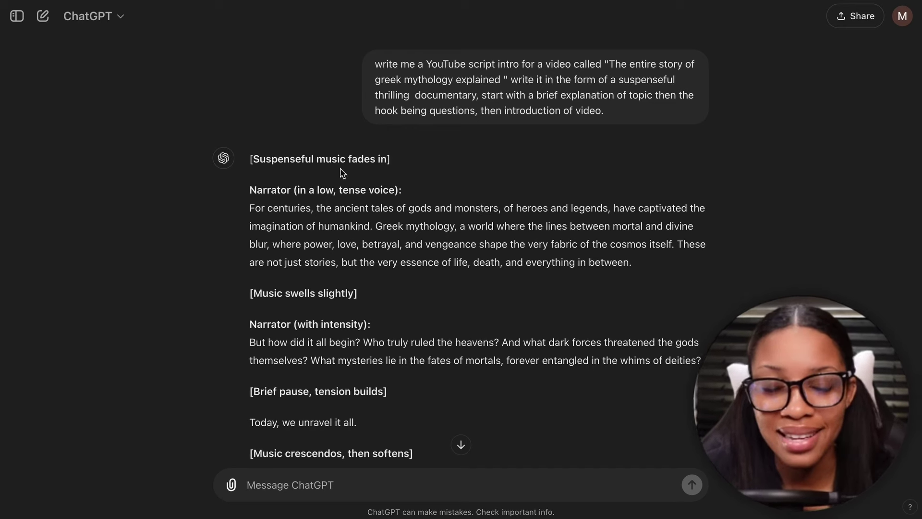
Step: Skim the generated intro script and examine its opening narration that explains the topic
scroll(342, 172, down, 2)
scroll(341, 172, up, 2)
scroll(336, 220, down, 5)
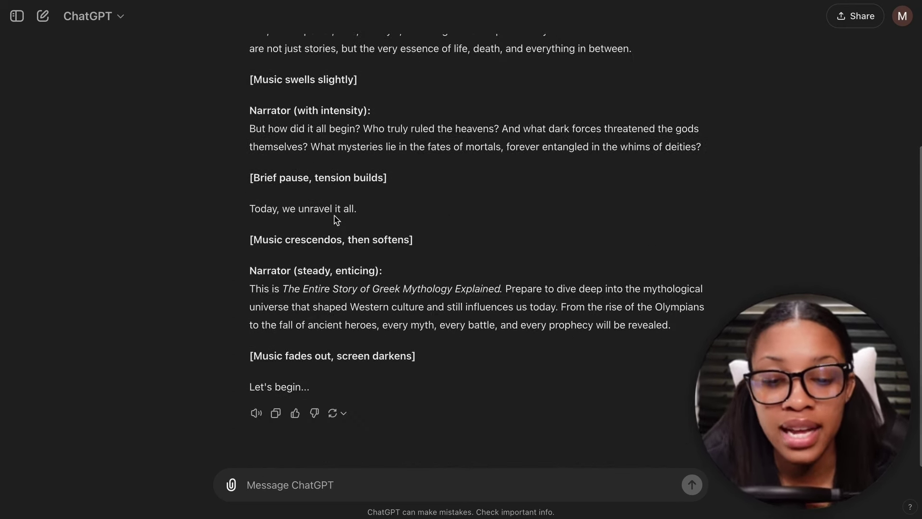
scroll(336, 220, up, 4)
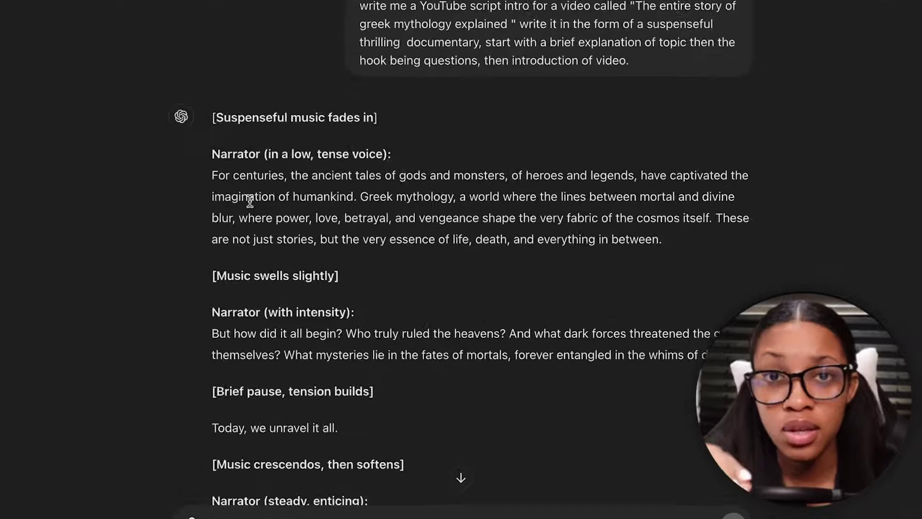
scroll(139, 167, up, 1)
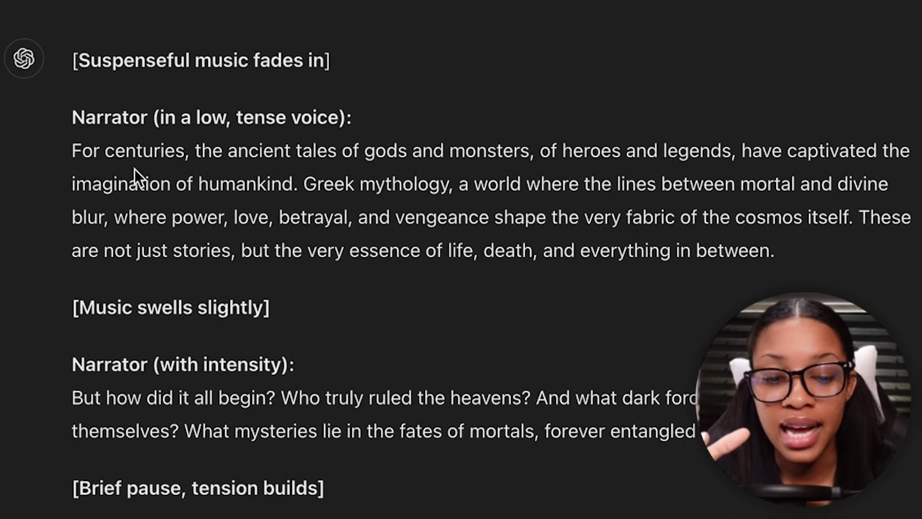
scroll(77, 164, down, 1)
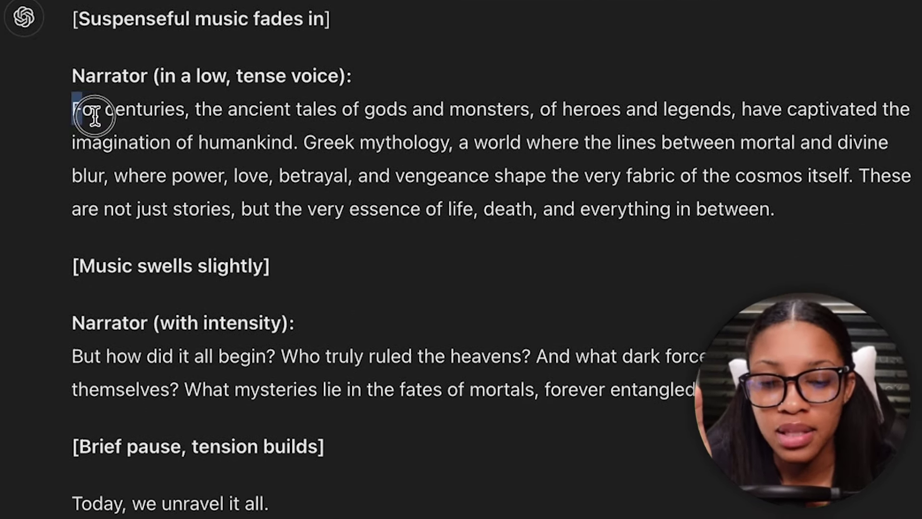
drag(95, 115, 795, 192)
scroll(725, 219, down, 1)
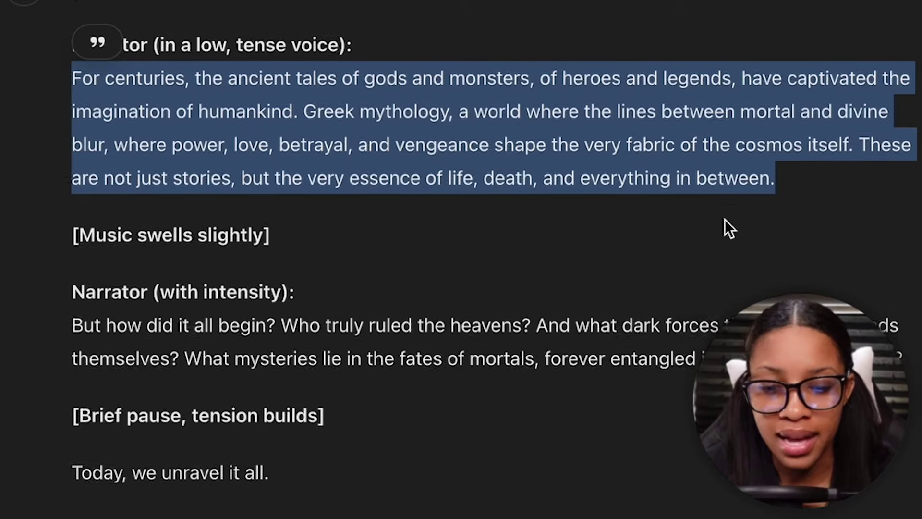
scroll(577, 224, up, 1)
click(542, 227)
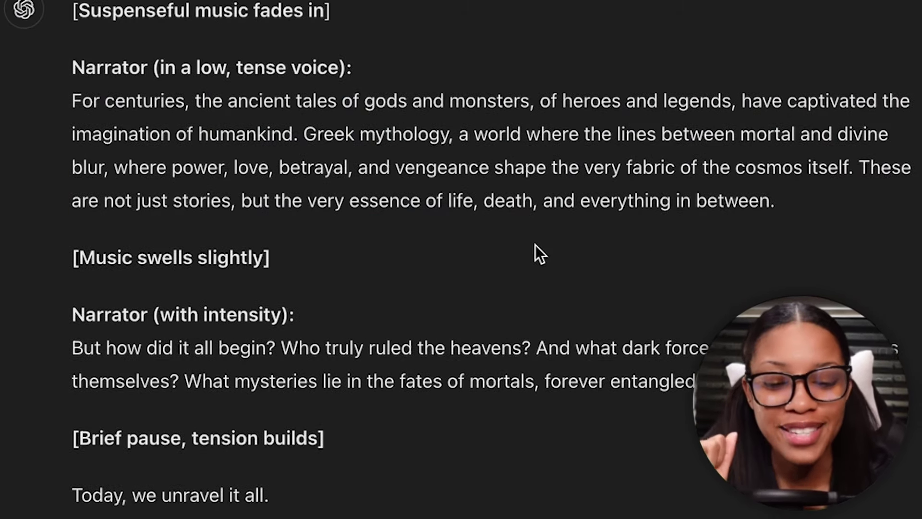
Step: Examine the intro script's hook questions and the closing narration that introduces the video
scroll(535, 245, down, 4)
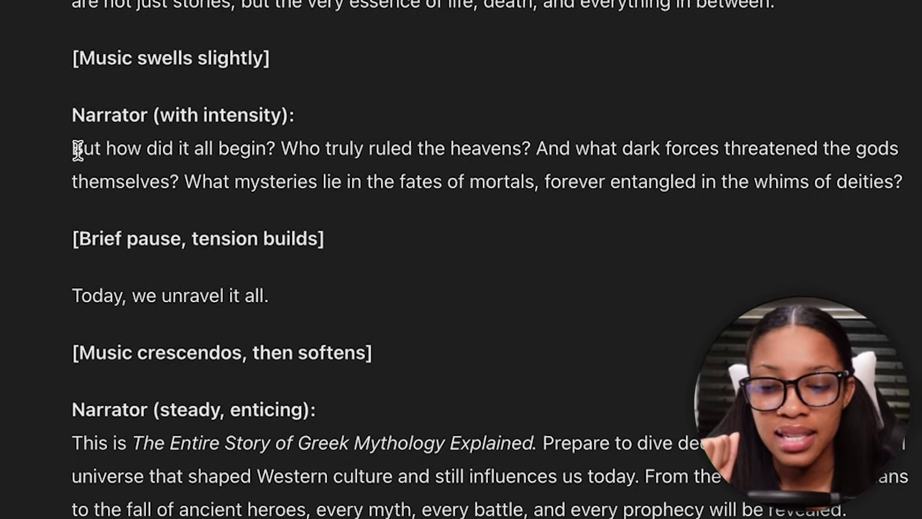
scroll(523, 185, down, 1)
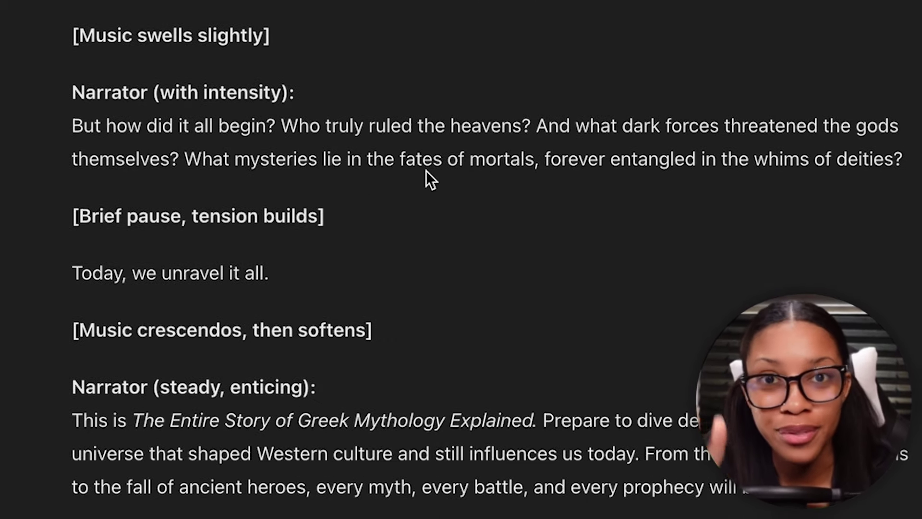
scroll(477, 197, down, 3)
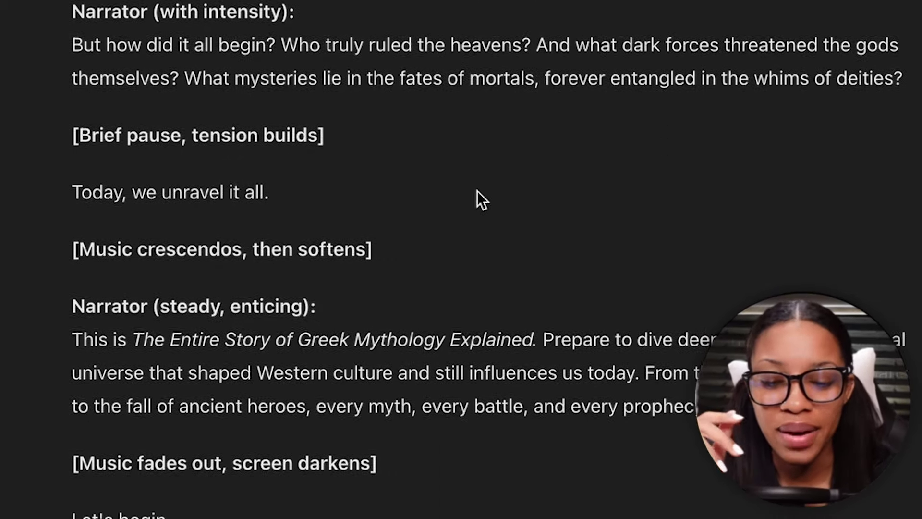
scroll(229, 168, down, 1)
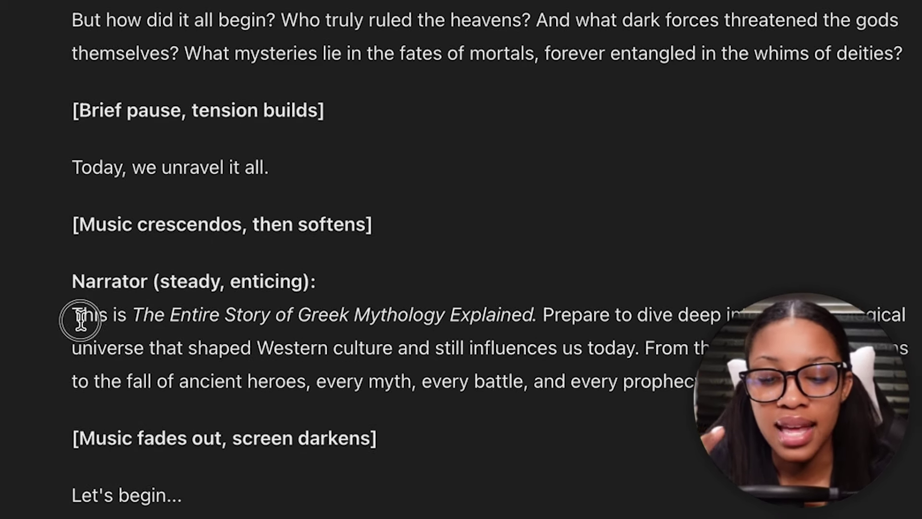
drag(81, 318, 696, 381)
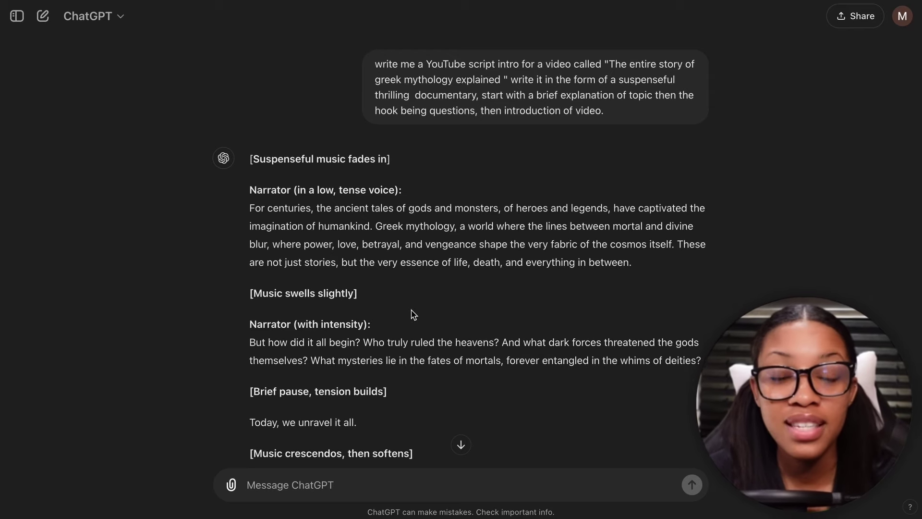
Step: Write a prompt for the script's first section from an outline in empty quotes, thriller documentary style, section by section, at least a paragraph each
scroll(412, 375, down, 3)
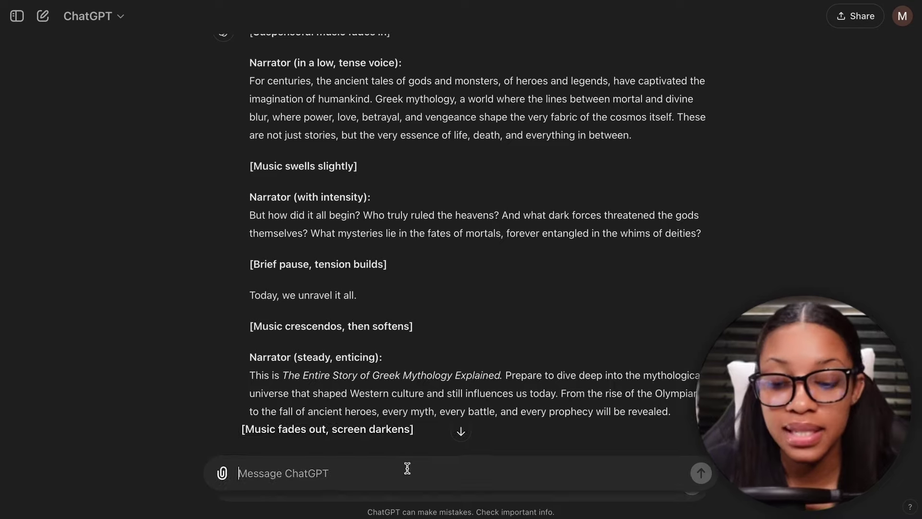
text(generate me the first section of my script using this outline as a guide for the information to include "" write it in a thriller documentary style, go section by section covering all necessary points in atleast a paragraph each)
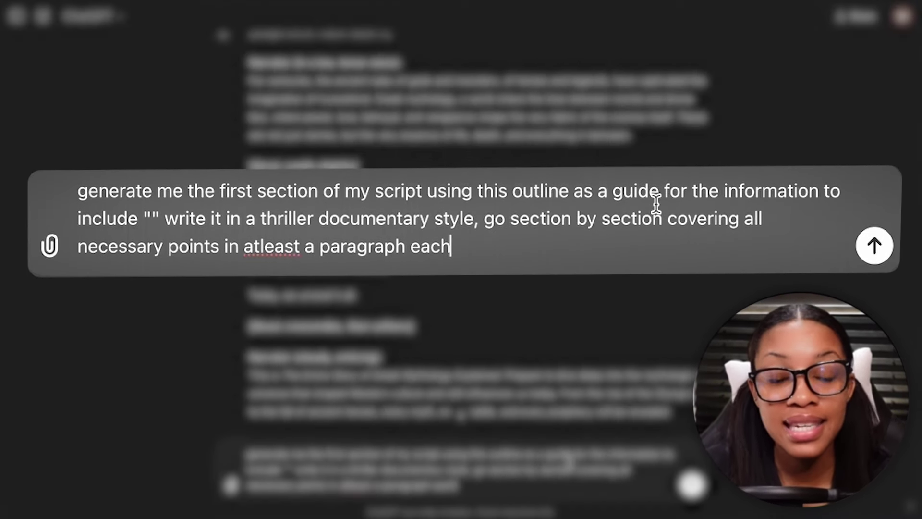
Step: Copy the Chapter 1 heading and points from the outline into the prompt's empty quotes and send the prompt
click(149, 226)
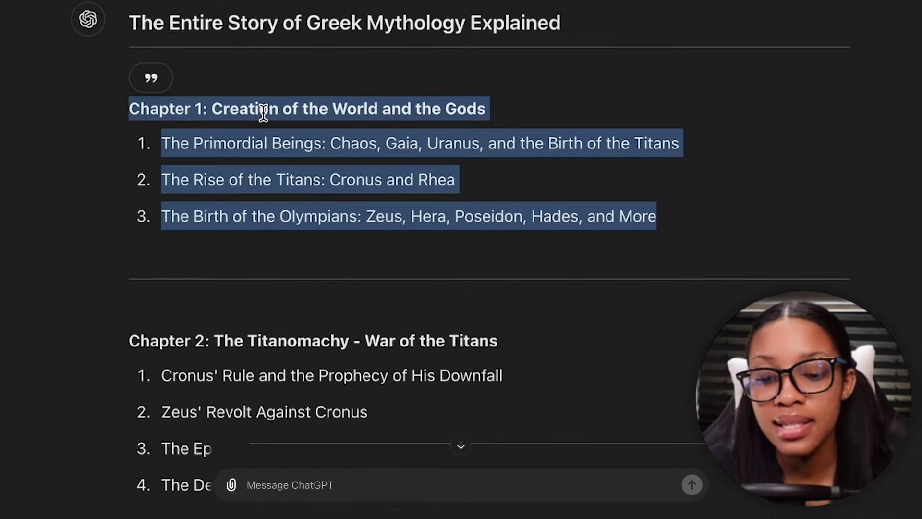
right_click(264, 109)
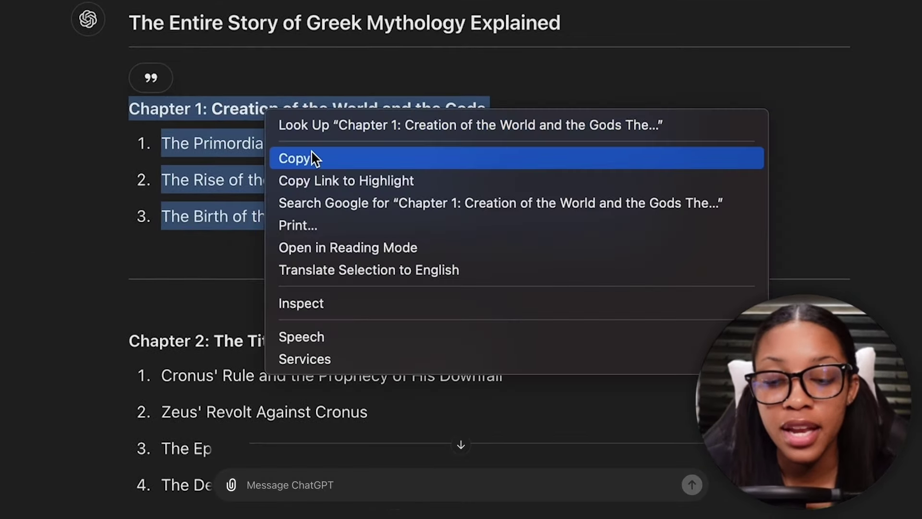
click(319, 164)
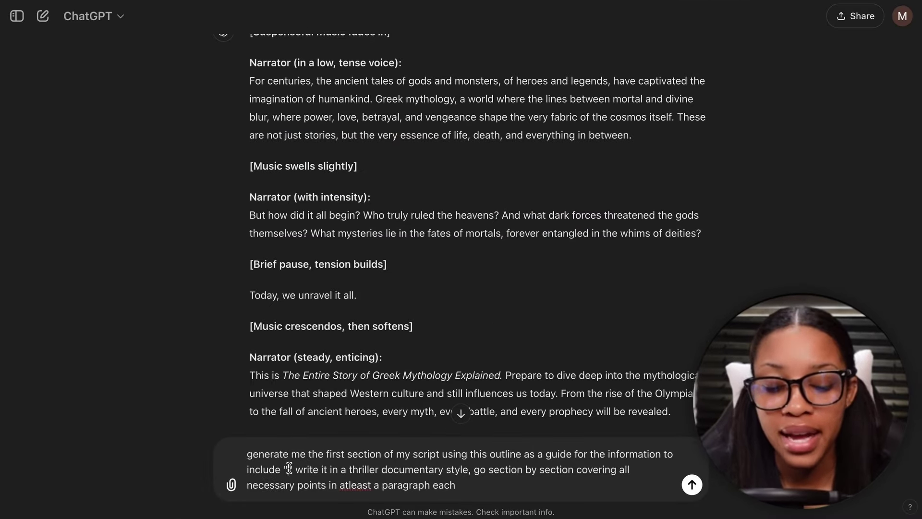
key(ctrl+v)
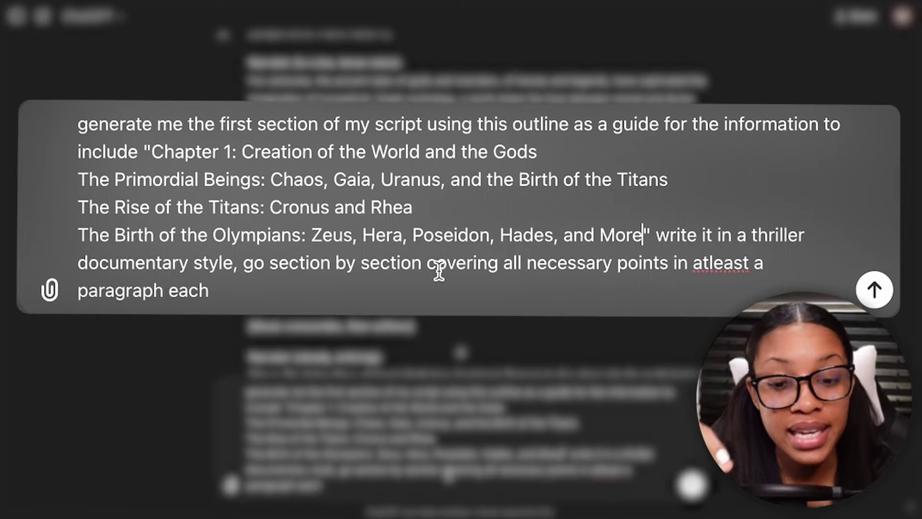
key(Return)
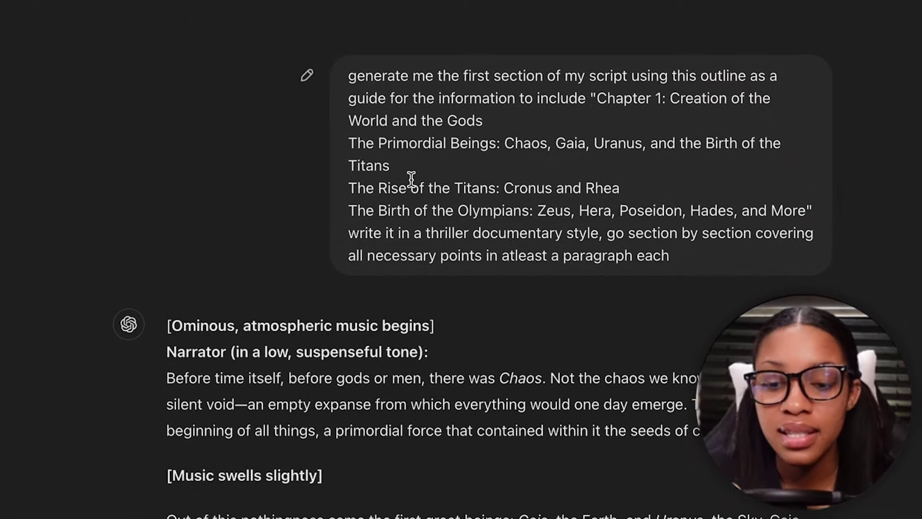
Step: Compare the generated first script section with the Chapter 1 outline points in the prompt
drag(598, 91, 644, 204)
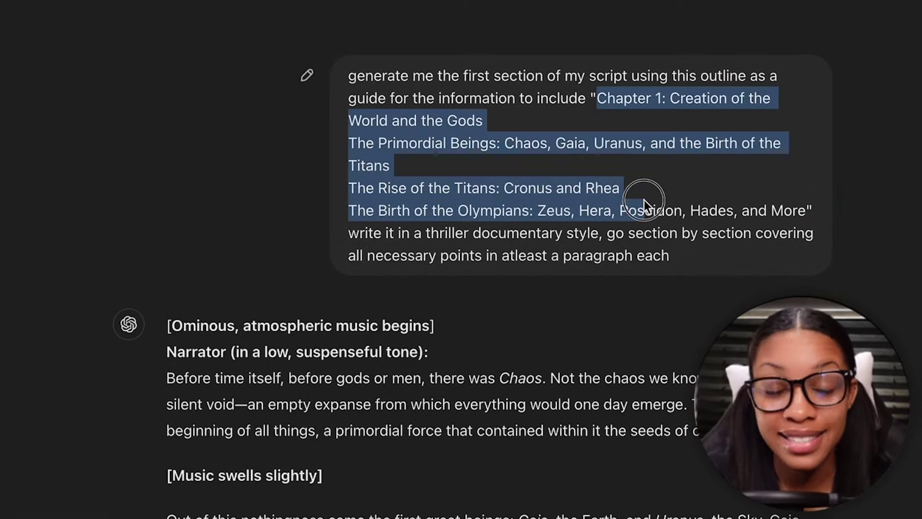
scroll(532, 289, down, 6)
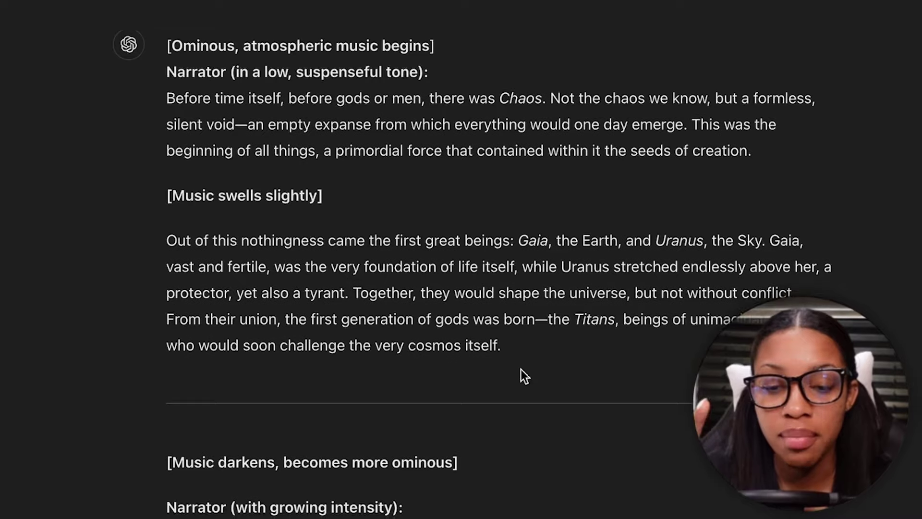
scroll(532, 282, down, 6)
scroll(540, 268, up, 9)
scroll(540, 267, up, 2)
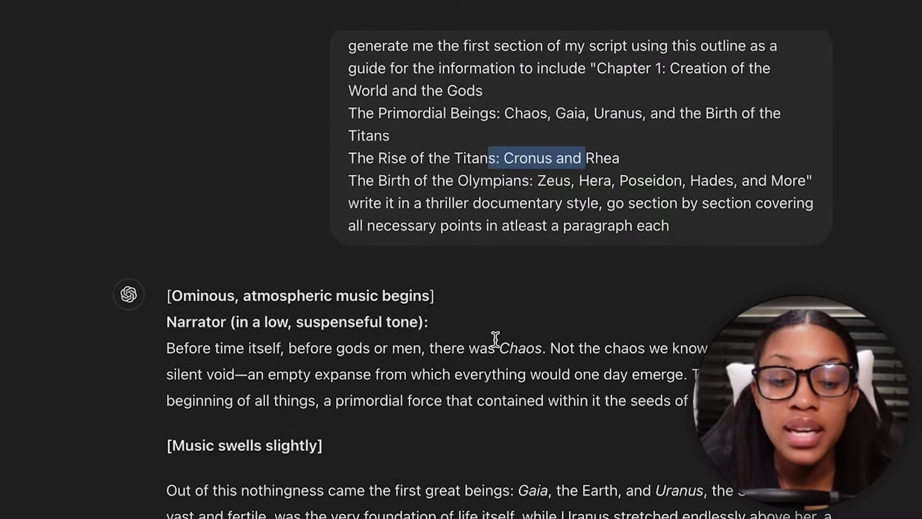
Step: Copy the full text of the sent first-section prompt and reuse it as a new message
scroll(482, 385, down, 3)
scroll(471, 357, down, 2)
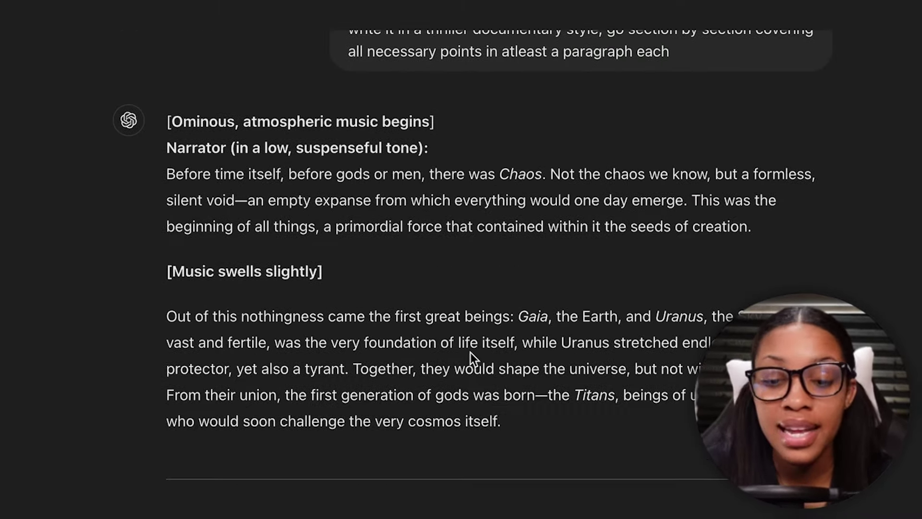
scroll(471, 355, up, 4)
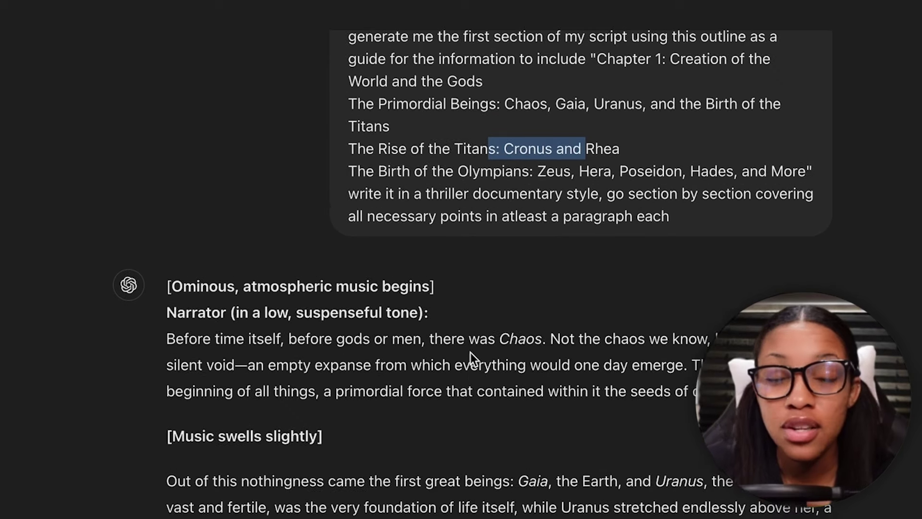
scroll(471, 355, up, 2)
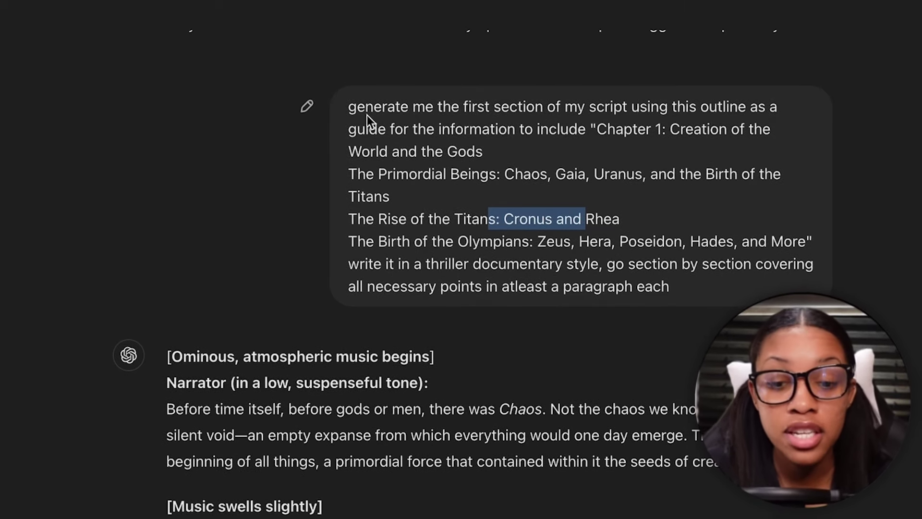
drag(351, 106, 716, 291)
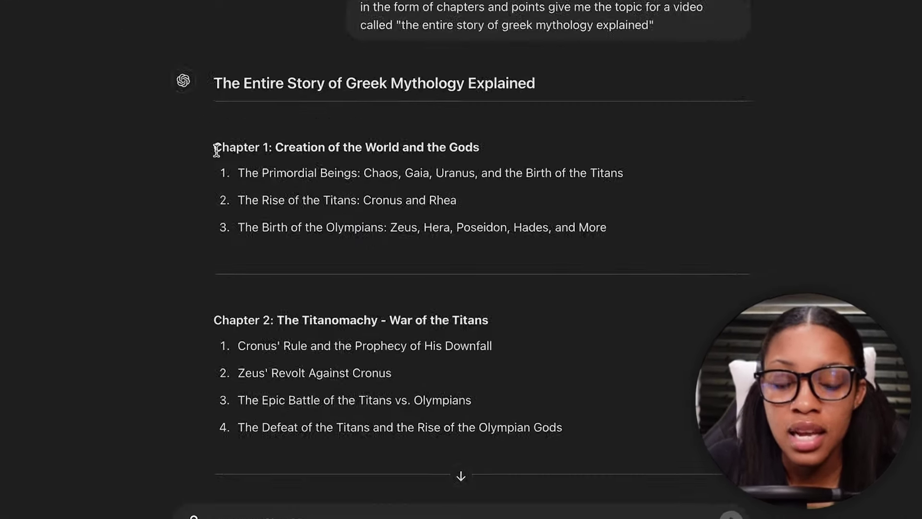
Step: Replace the prompt's quoted outline with only the Chapter 1 heading and its first point, The Primordial Beings, and send the prompt
drag(157, 121, 608, 213)
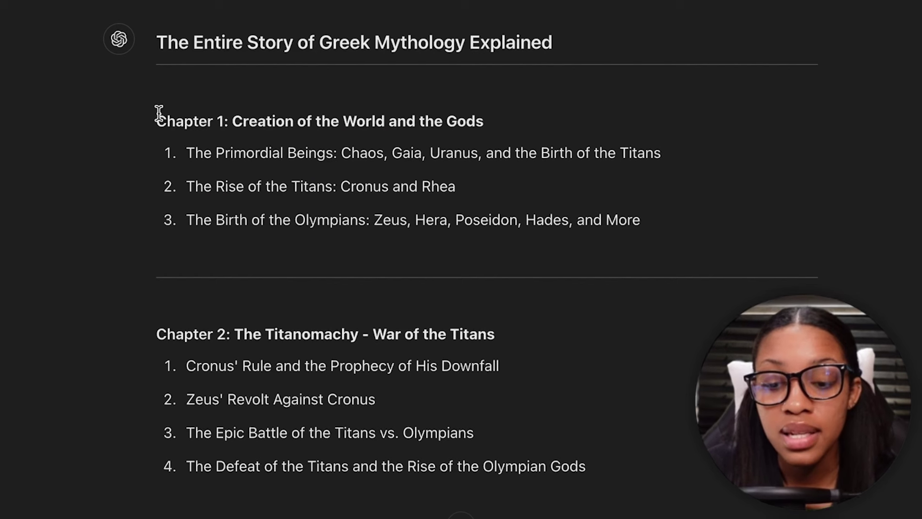
drag(156, 122, 659, 153)
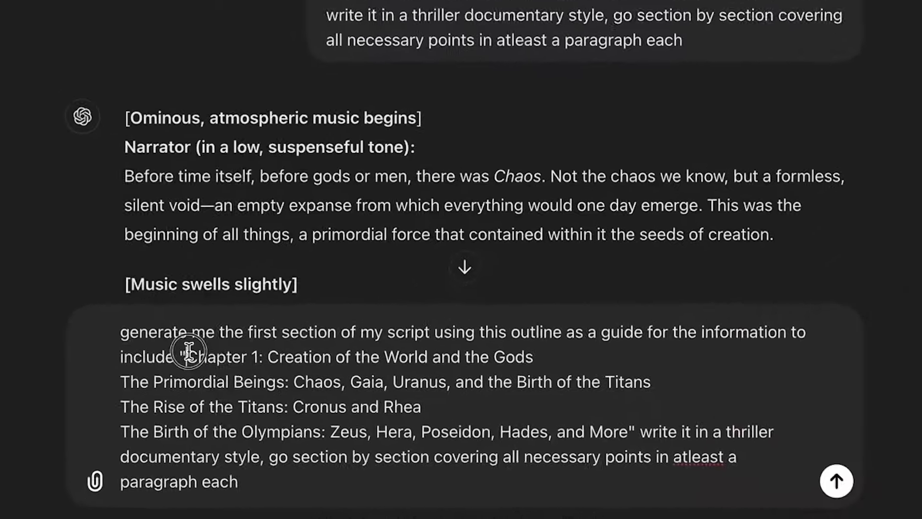
drag(260, 405, 587, 466)
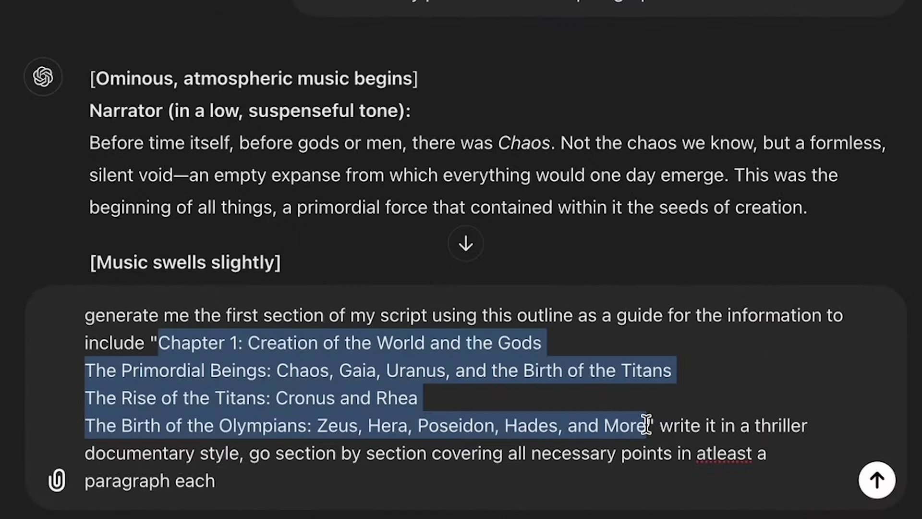
key(BackSpace)
key(ctrl+v)
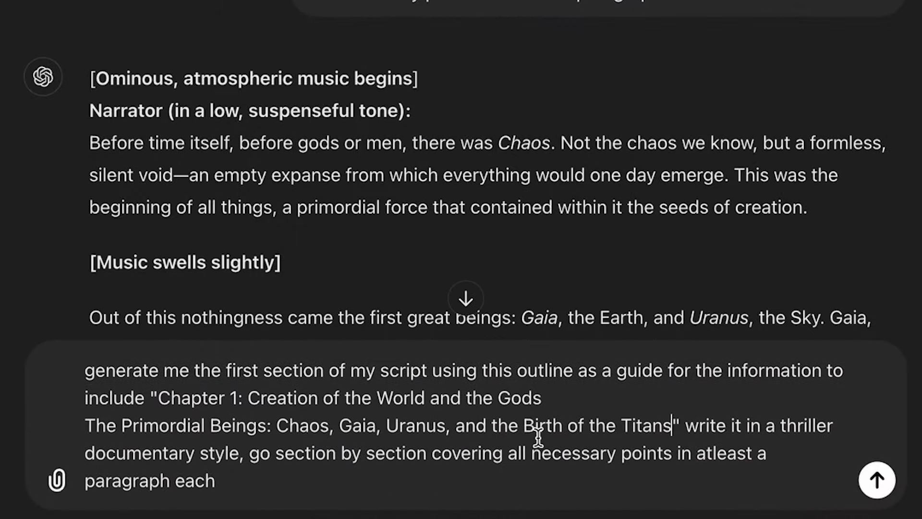
key(Return)
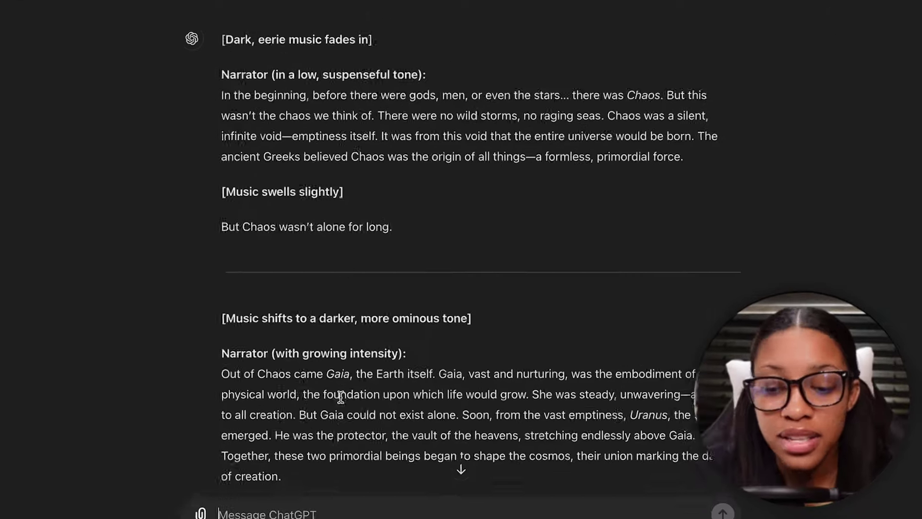
Step: Examine the newly generated Primordial Beings section against the Chapter 1 outline and the earlier generated script section
scroll(316, 425, down, 10)
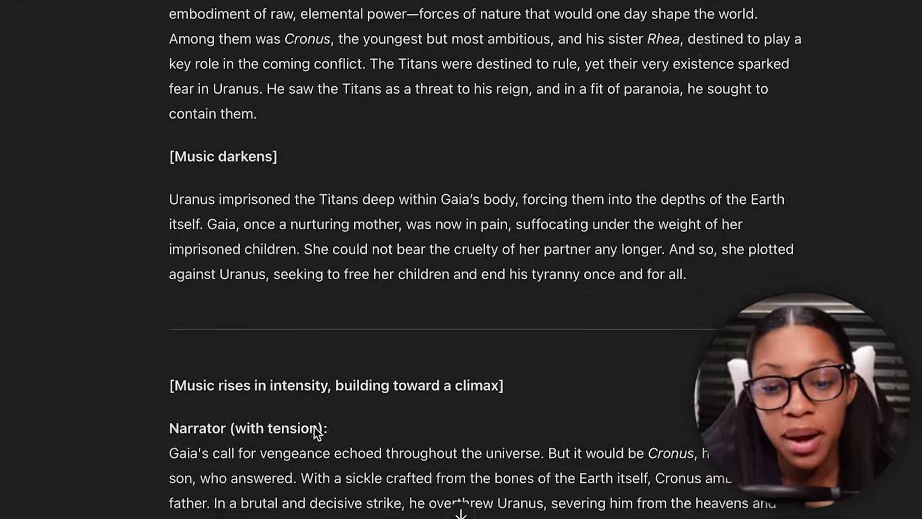
scroll(314, 427, down, 10)
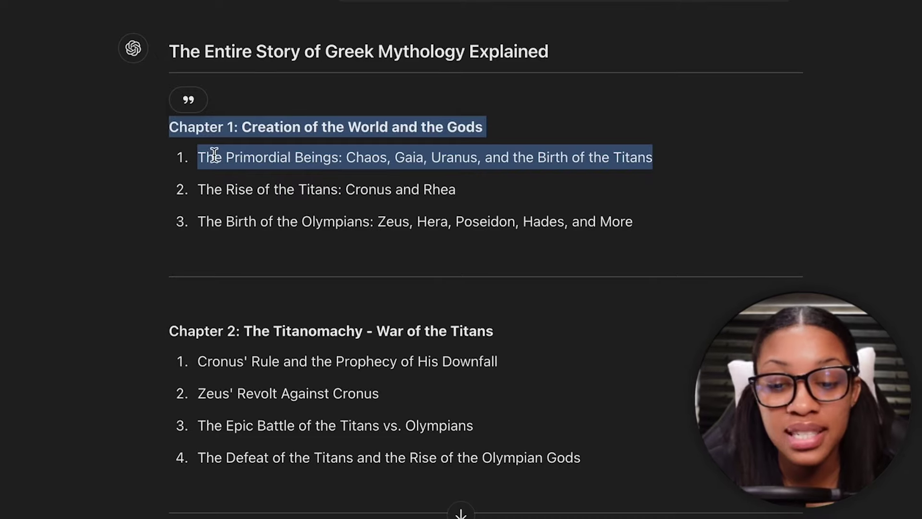
scroll(418, 225, down, 20)
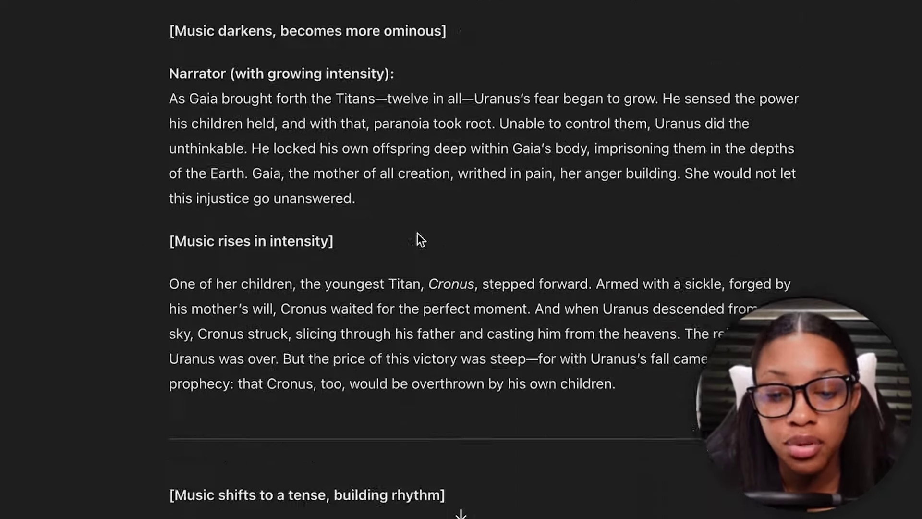
scroll(417, 233, down, 14)
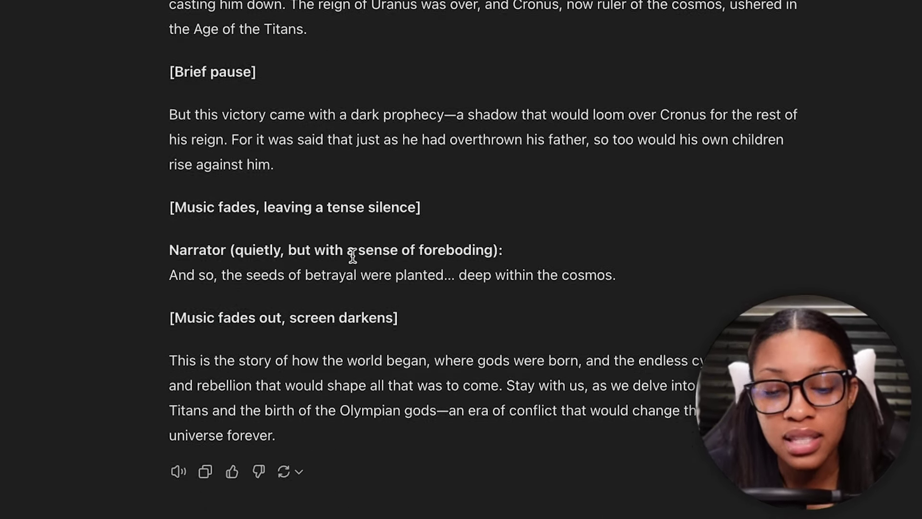
scroll(354, 262, up, 2)
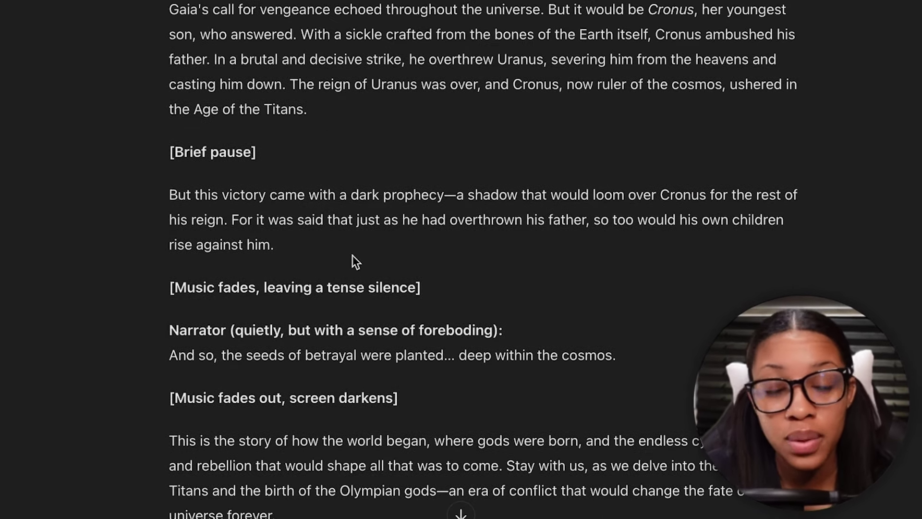
scroll(340, 382, down, 2)
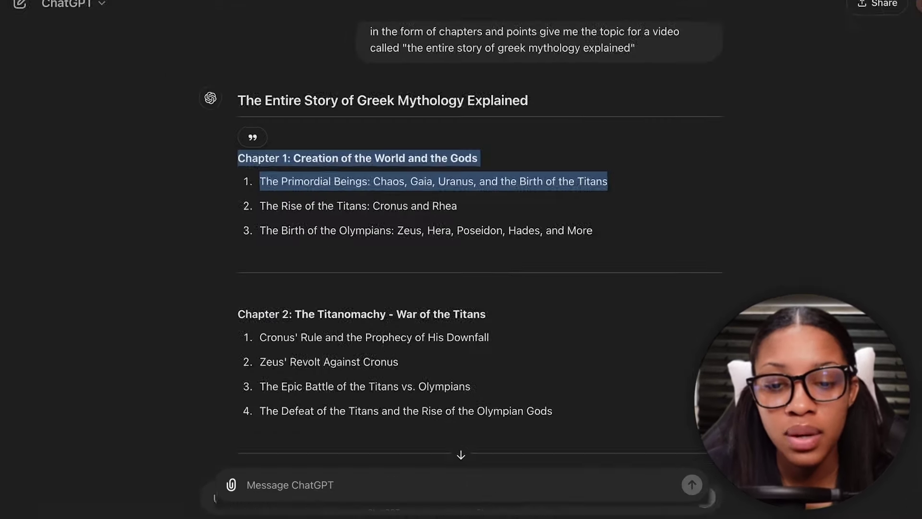
Step: Send the prompt continue generating the next section of first chapter "The Rise of the Titans: Cronus and Rhea", copying the second point from the outline
drag(262, 206, 464, 212)
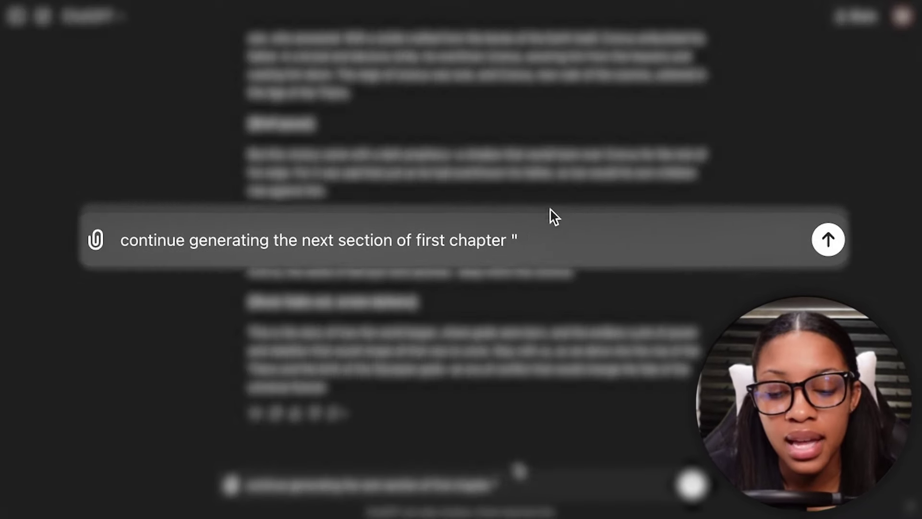
text(The Rise of the Titans: Cronus and Rhea)
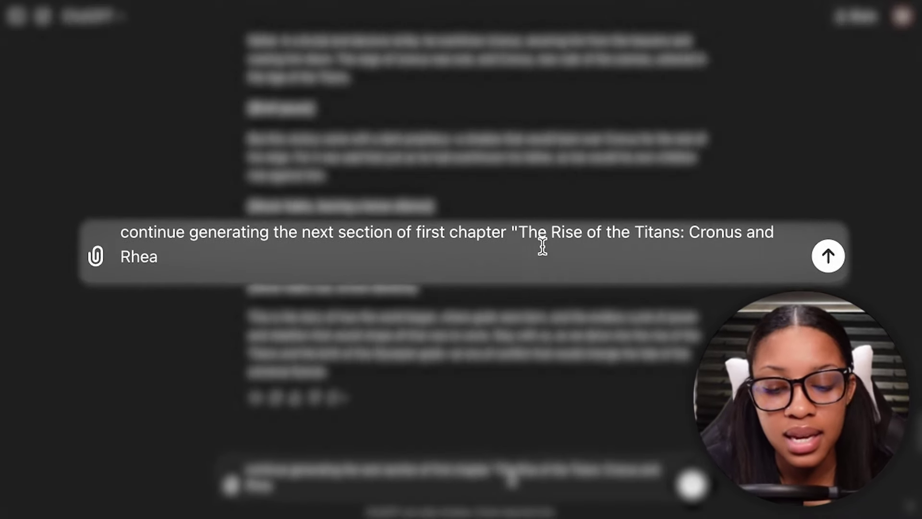
text(")
key(Return)
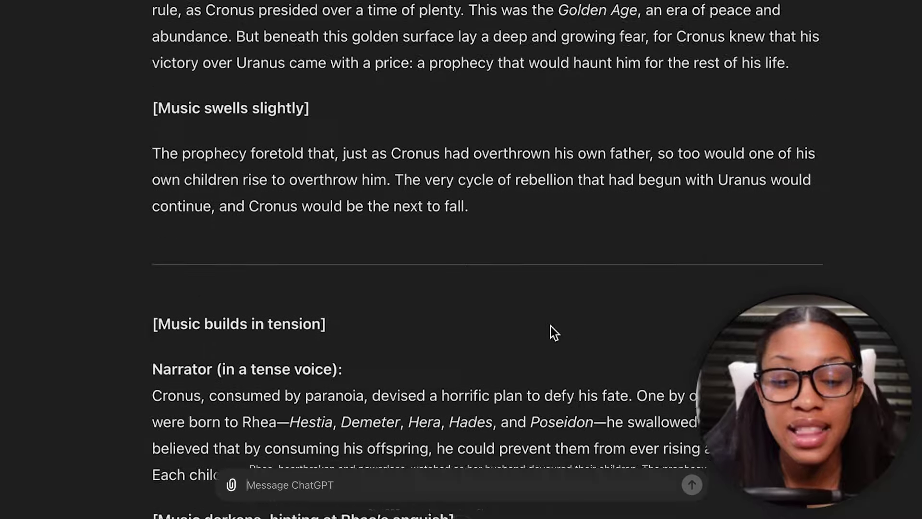
Step: Review the whole Chapter 1 outline and the original prompt that requested the first script section
scroll(551, 326, up, 15)
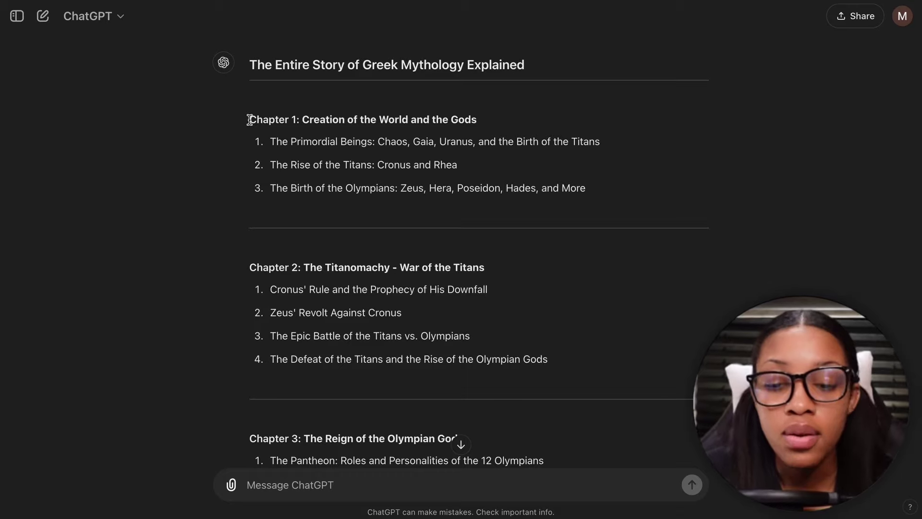
drag(249, 120, 596, 189)
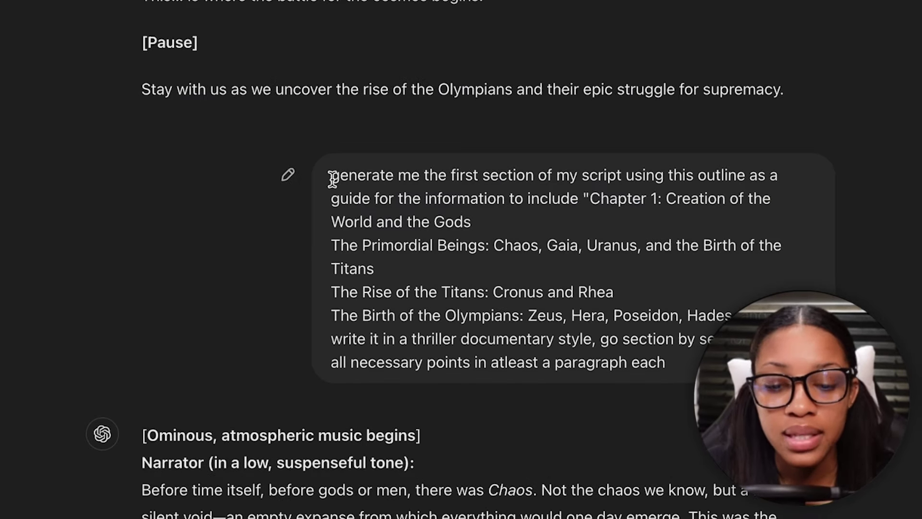
drag(332, 179, 667, 364)
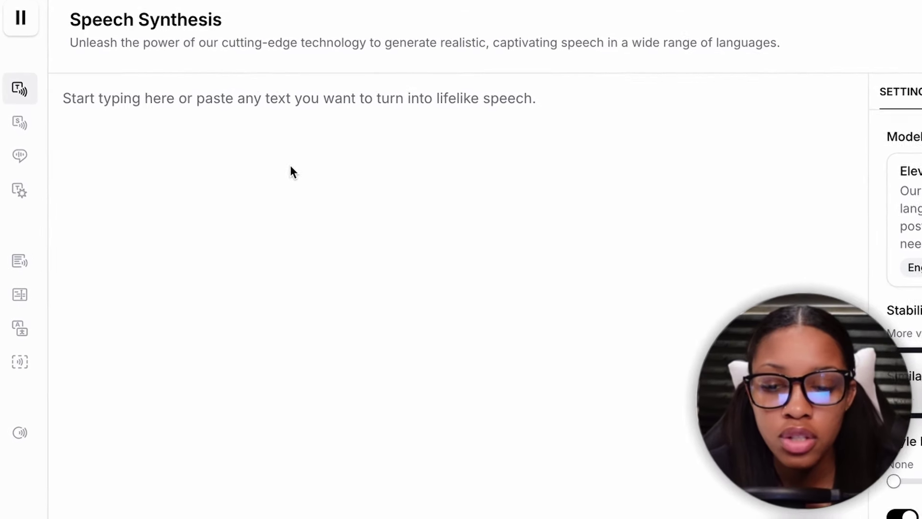
Step: Switch to ElevenLabs and browse the community voice library
mouse_move(38, 135)
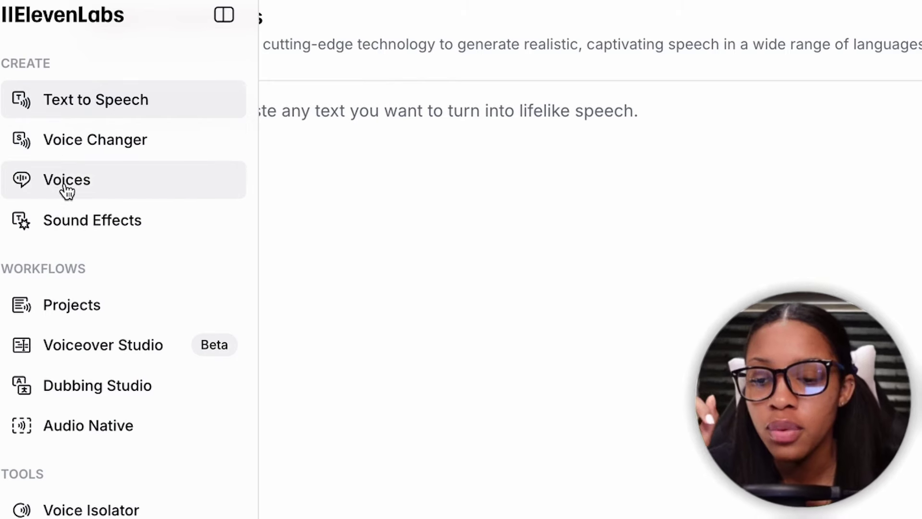
click(66, 190)
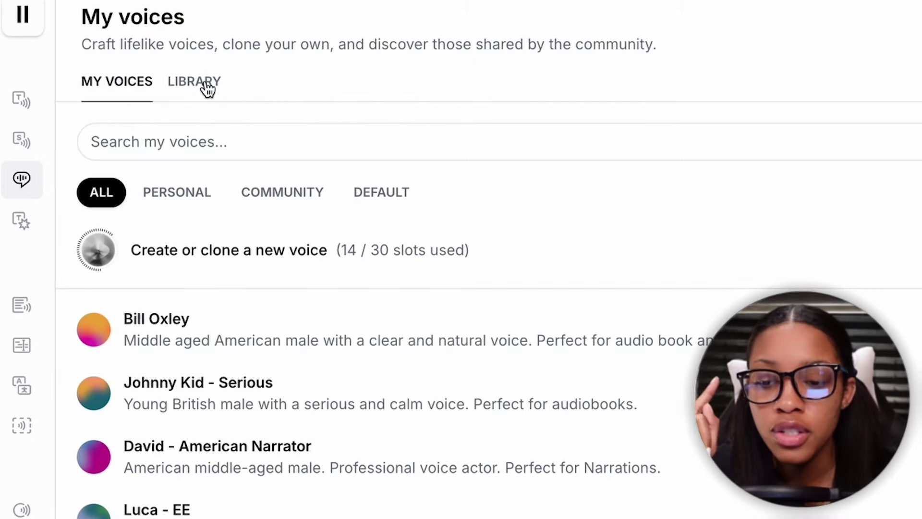
click(206, 85)
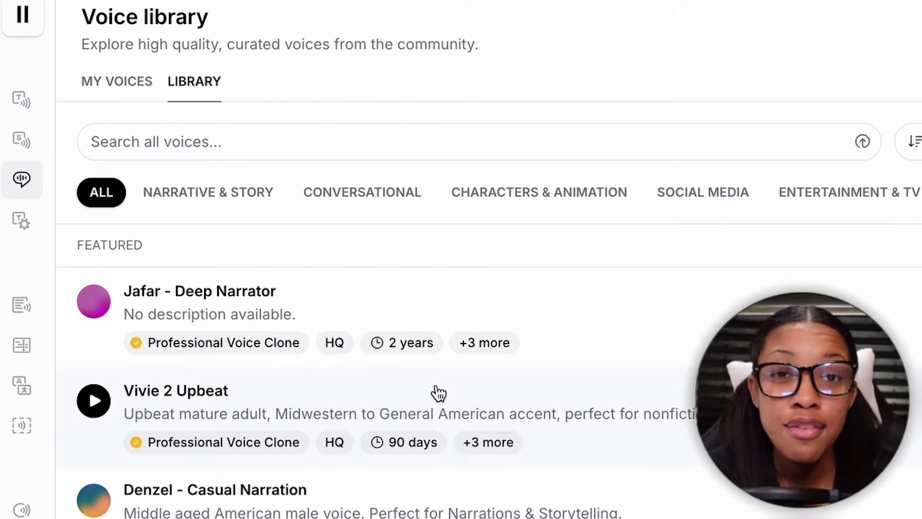
scroll(438, 393, down, 5)
scroll(433, 336, up, 8)
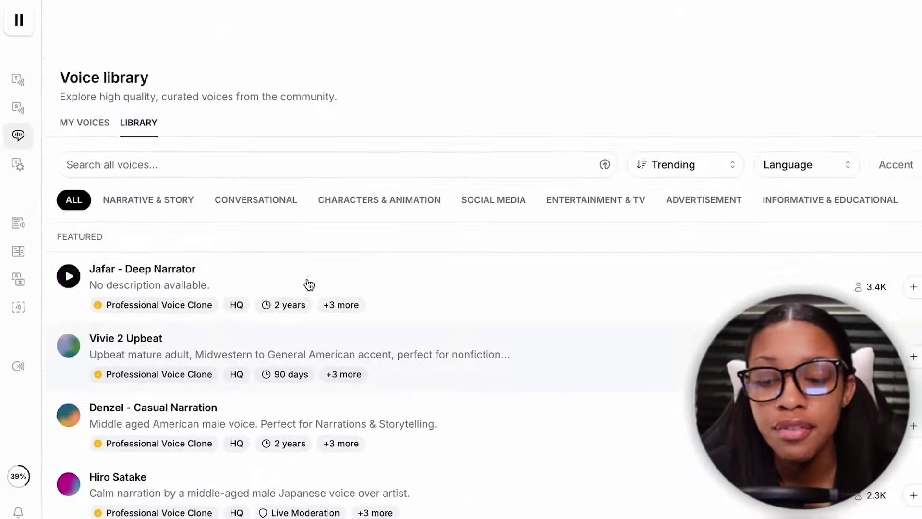
Step: Filter the voice library to English Narrative & Story voices and check the accent, category, gender and age filter options
click(146, 133)
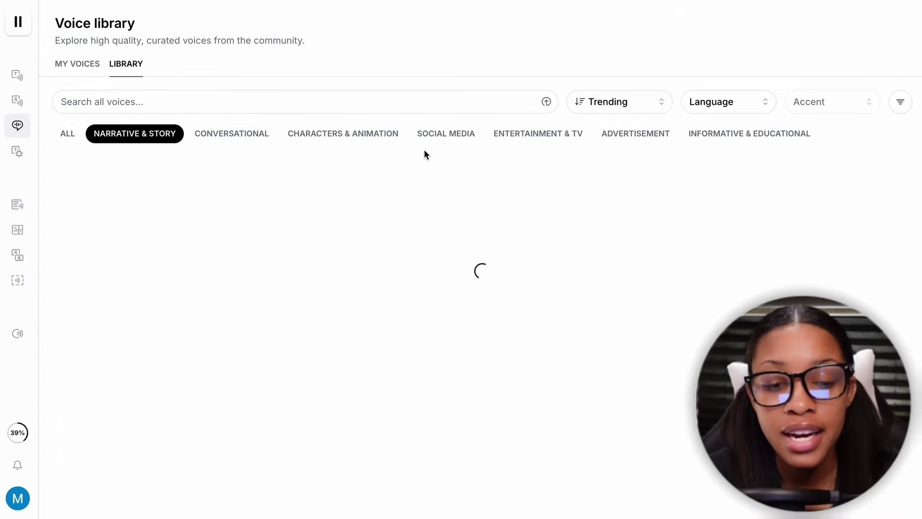
click(716, 101)
click(725, 189)
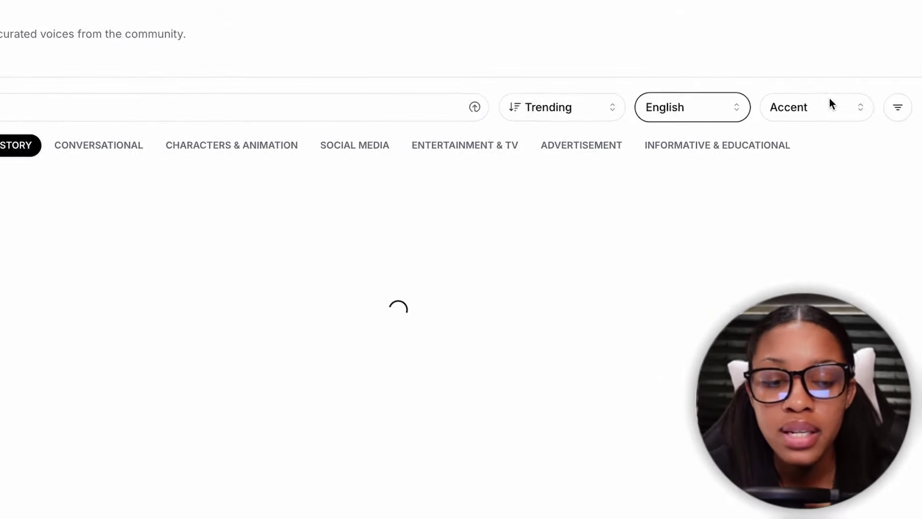
click(832, 103)
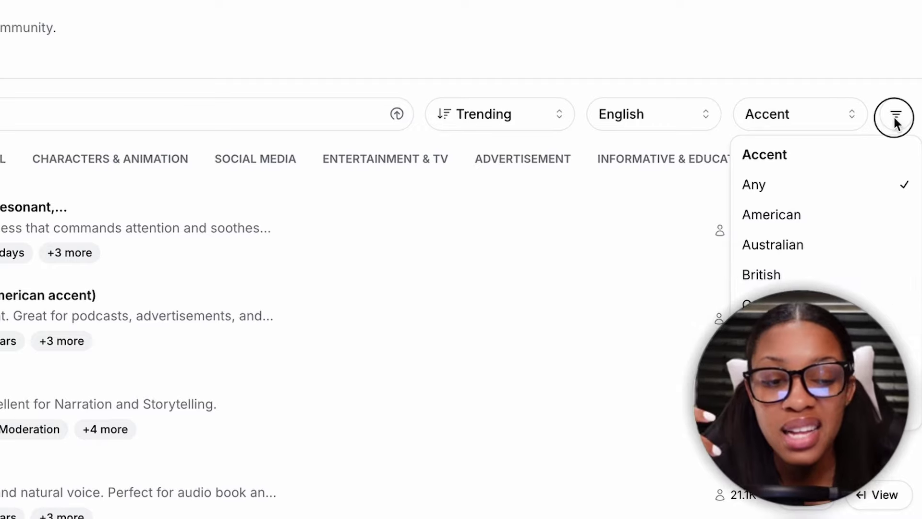
click(895, 119)
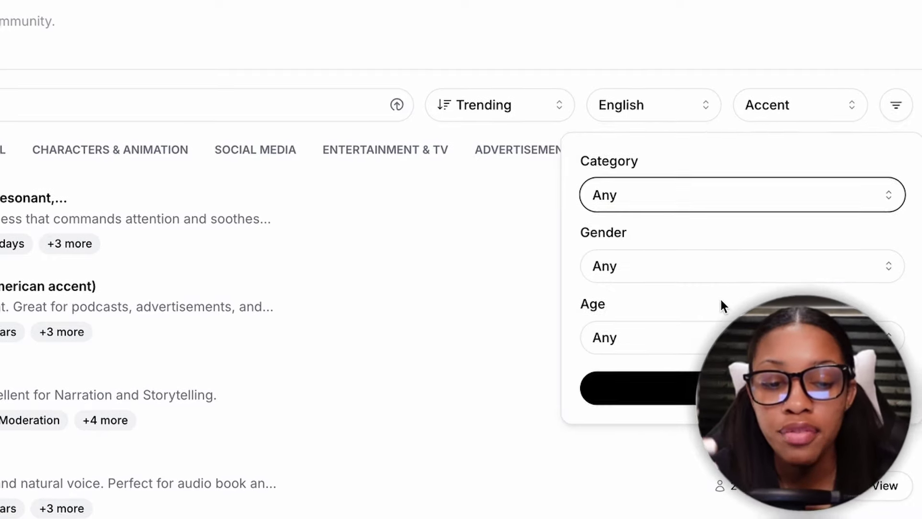
click(326, 231)
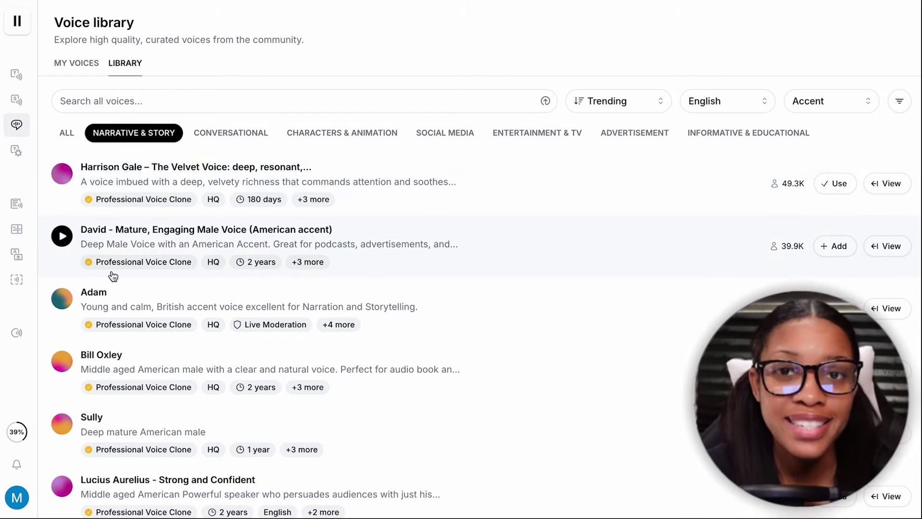
Step: Preview the John Doe - Intimate voice and choose it for speech generation
scroll(167, 247, down, 5)
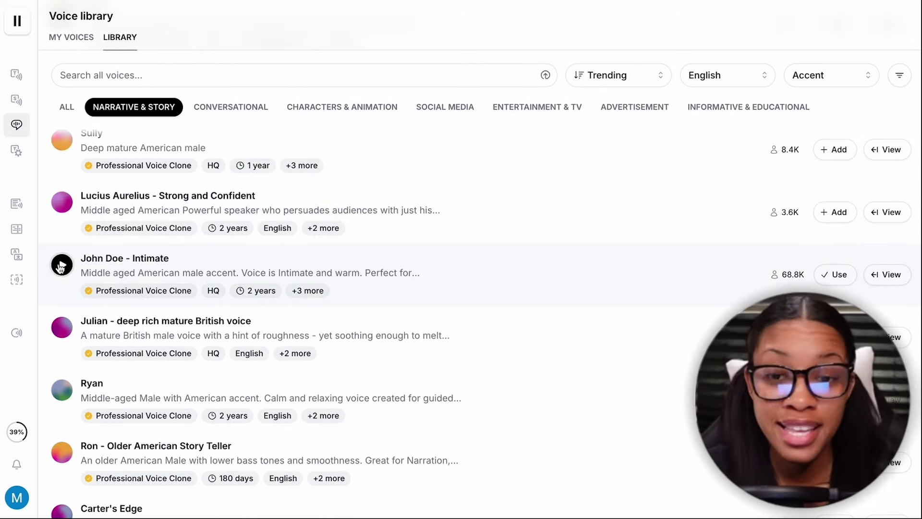
click(62, 264)
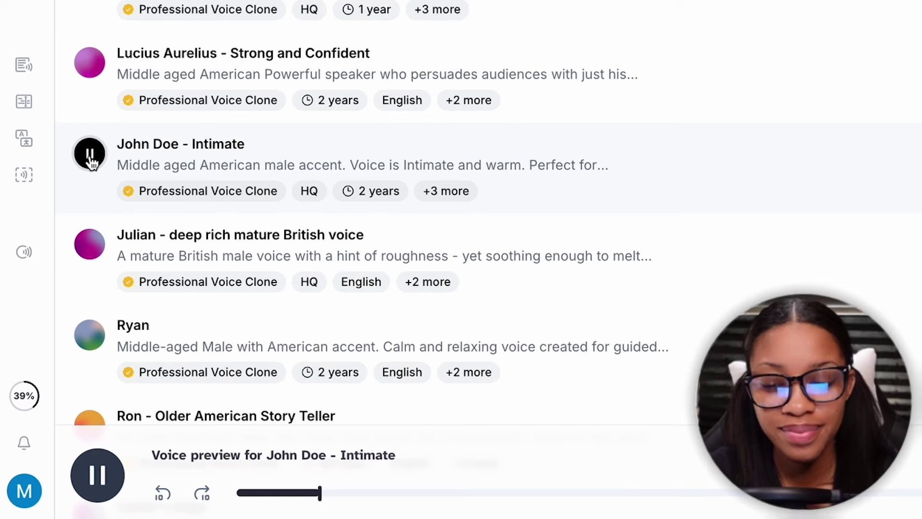
click(90, 154)
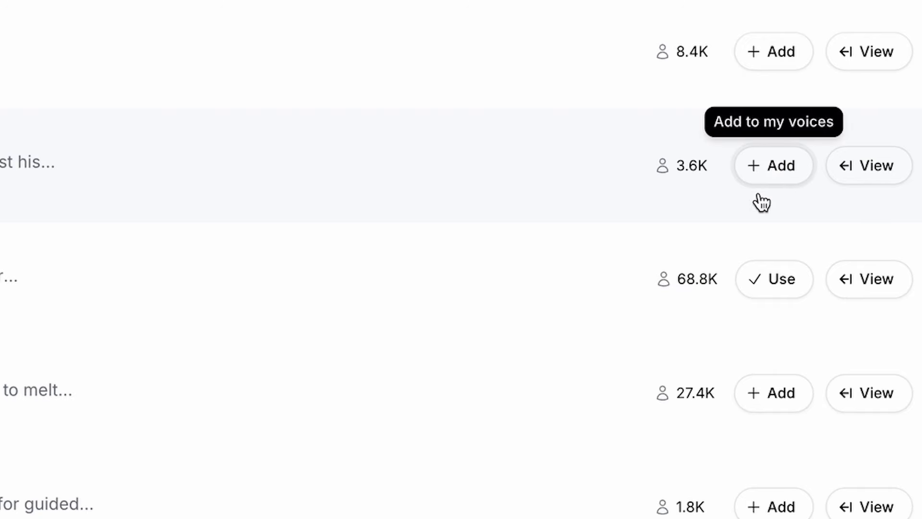
click(775, 282)
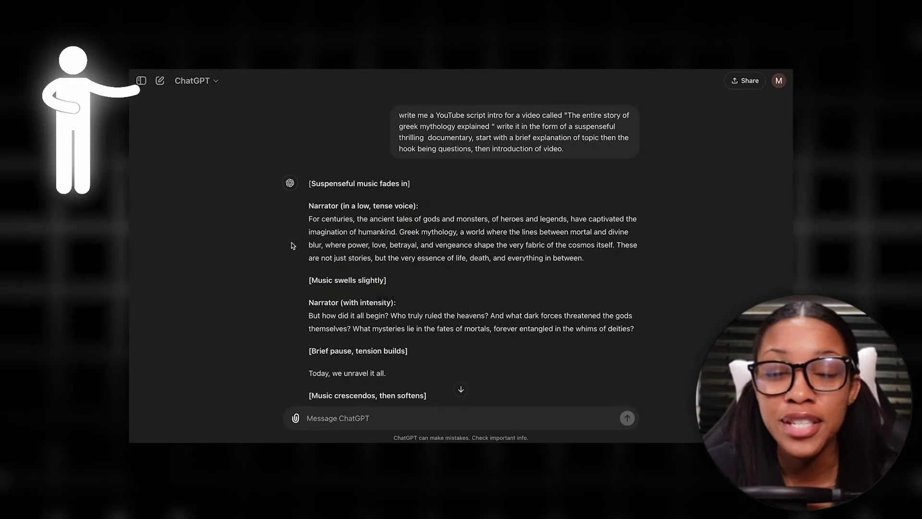
Step: Copy the narrated intro script from ChatGPT, starting at the first narrator cue, and paste it into the ElevenLabs speech text
scroll(292, 246, down, 2)
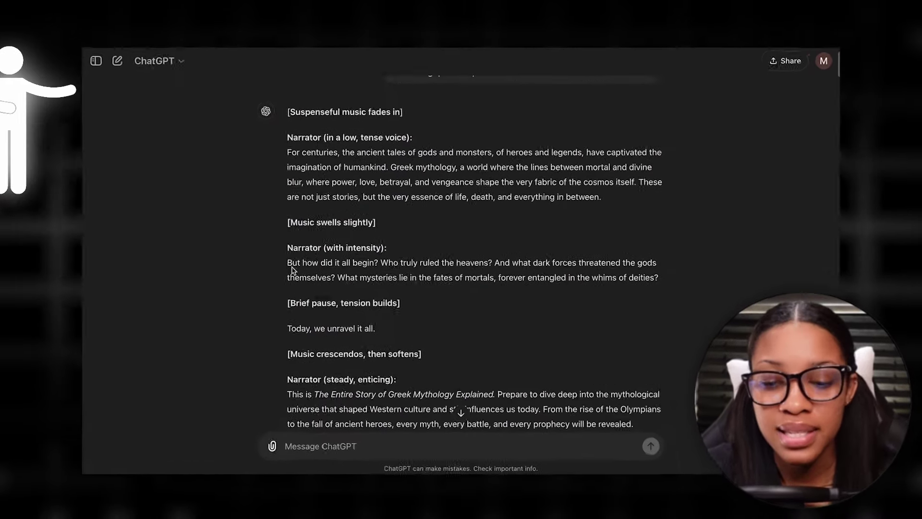
drag(286, 138, 379, 232)
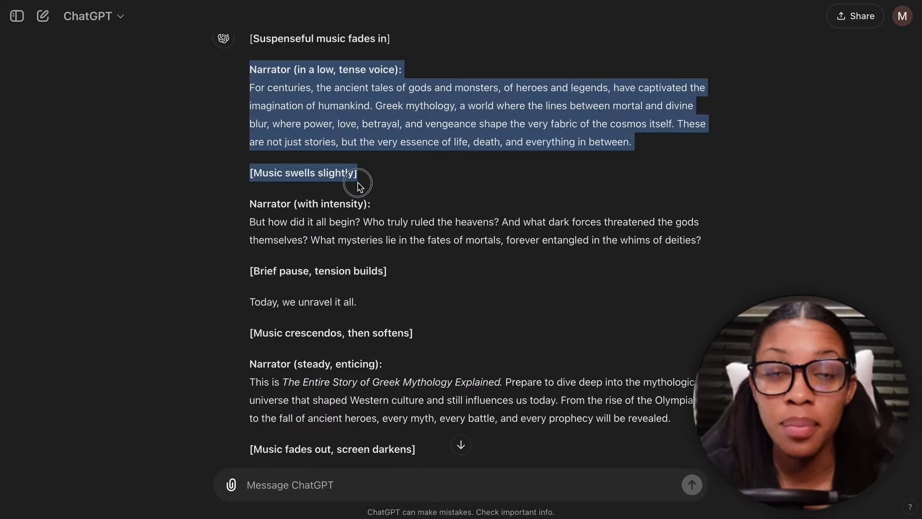
drag(358, 184, 585, 433)
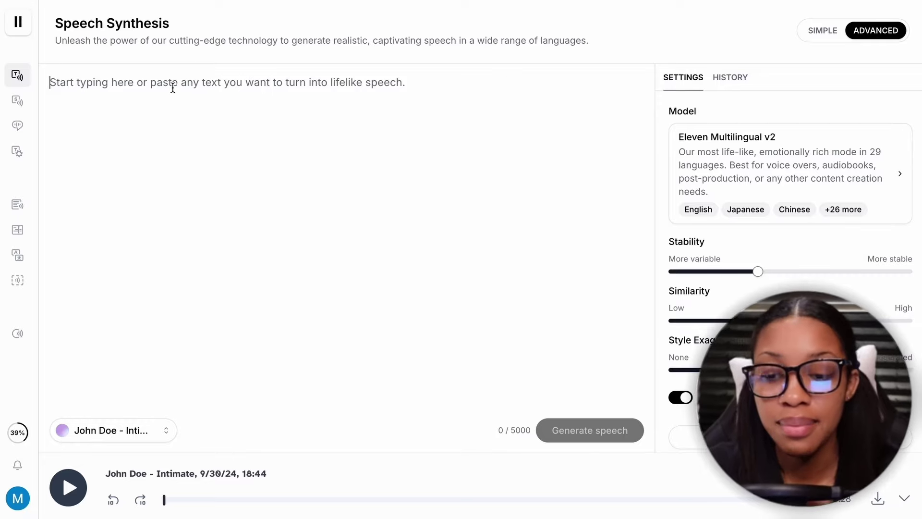
key(ctrl+v)
Step: Delete the "Narrator (in a low, tense voice):", "[Music swells slightly]" and "Narrator (with intensity):" cues from the pasted script
drag(222, 83, 49, 83)
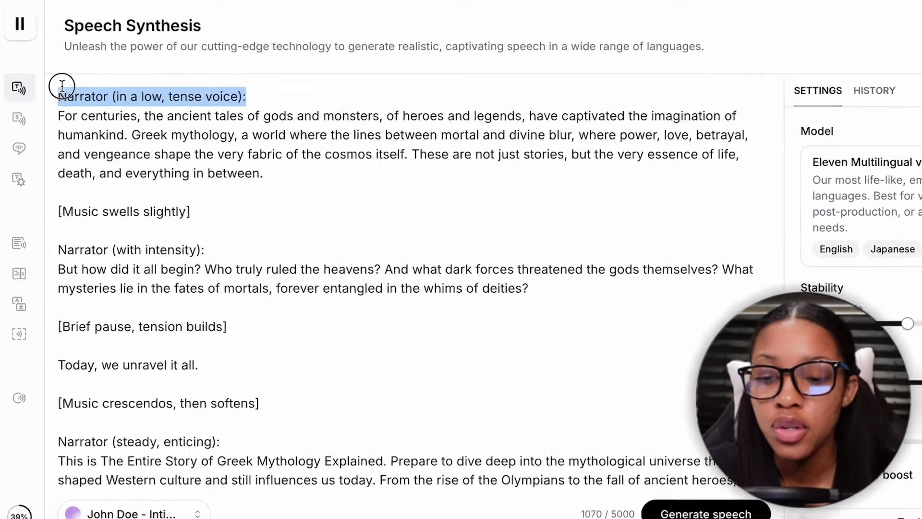
key(BackSpace)
key(Delete)
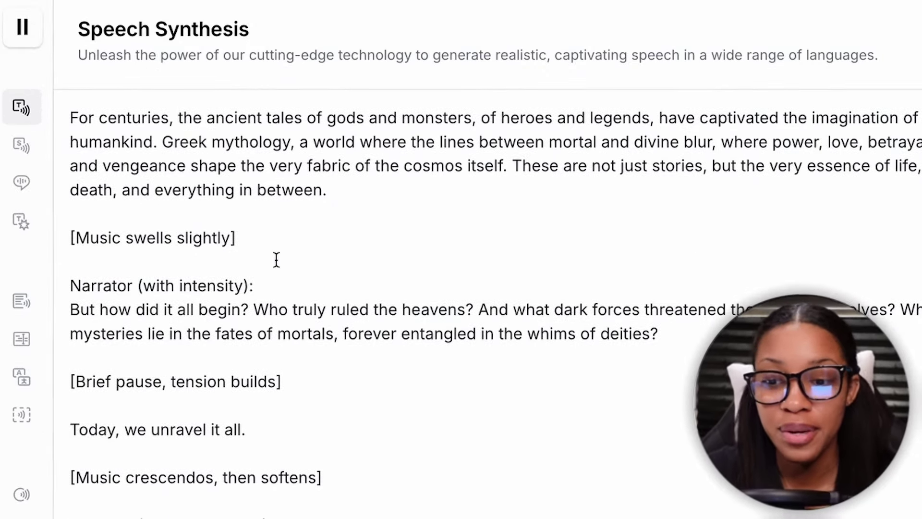
key(BackSpace)
key(BackSpace)
key(BackSpace)
key(Delete)
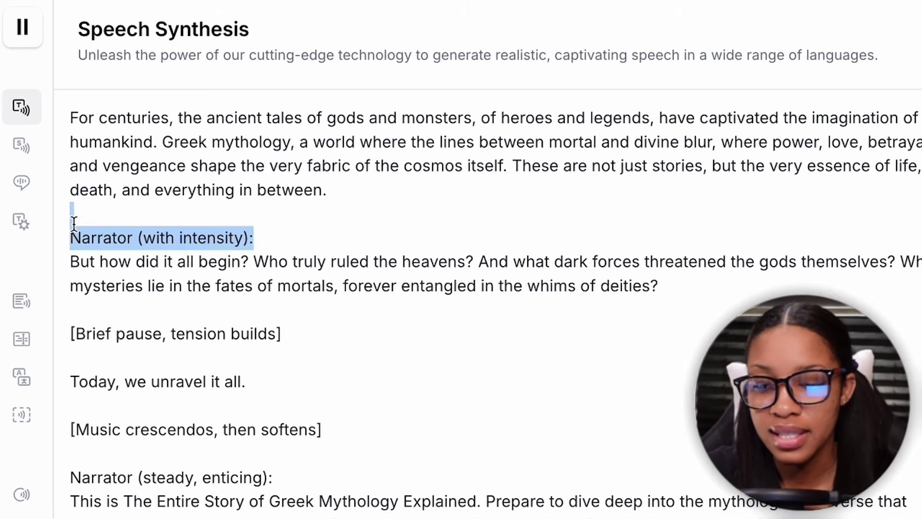
key(BackSpace)
Step: Remove the "[Brief pause, tension builds]", "[Music crescendos, then softens]" and "Narrator (steady, enticing):" cues and the blank line before "Today, we unravel it all."
drag(288, 312, 74, 282)
key(BackSpace)
key(Delete)
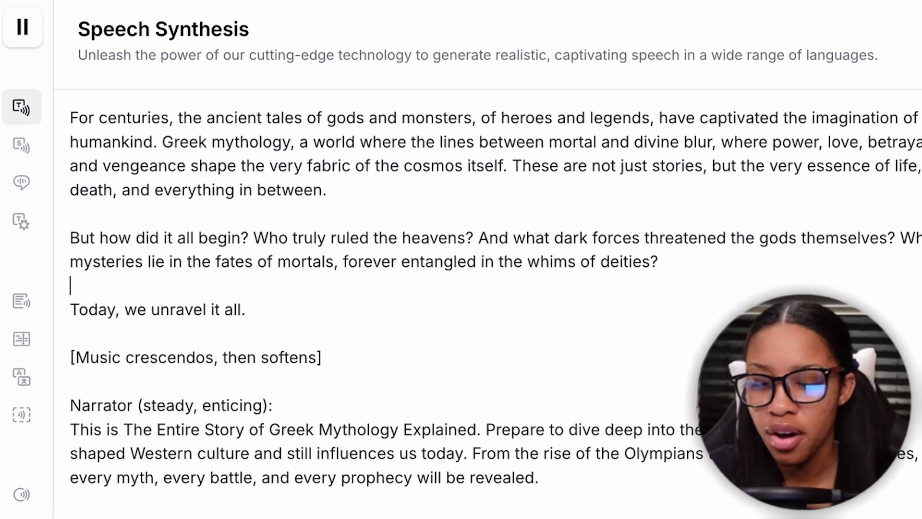
drag(307, 406, 71, 353)
key(BackSpace)
key(Delete)
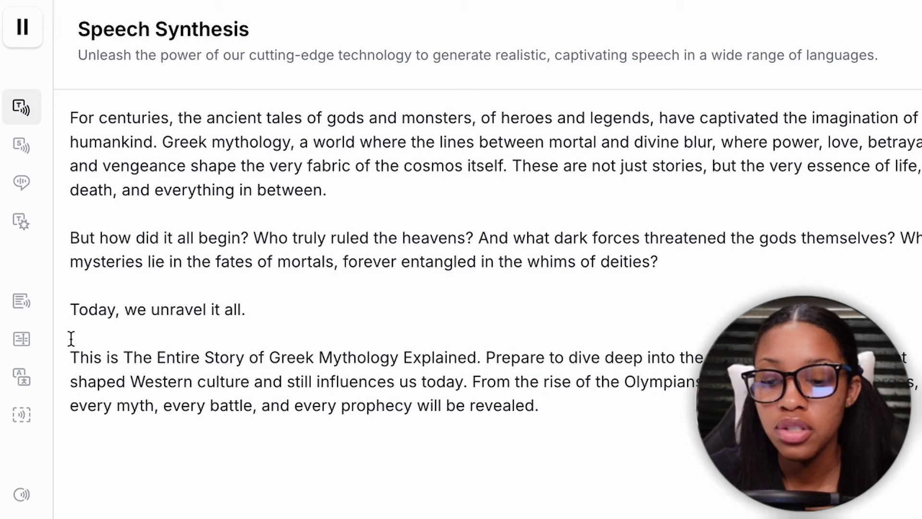
click(122, 283)
key(BackSpace)
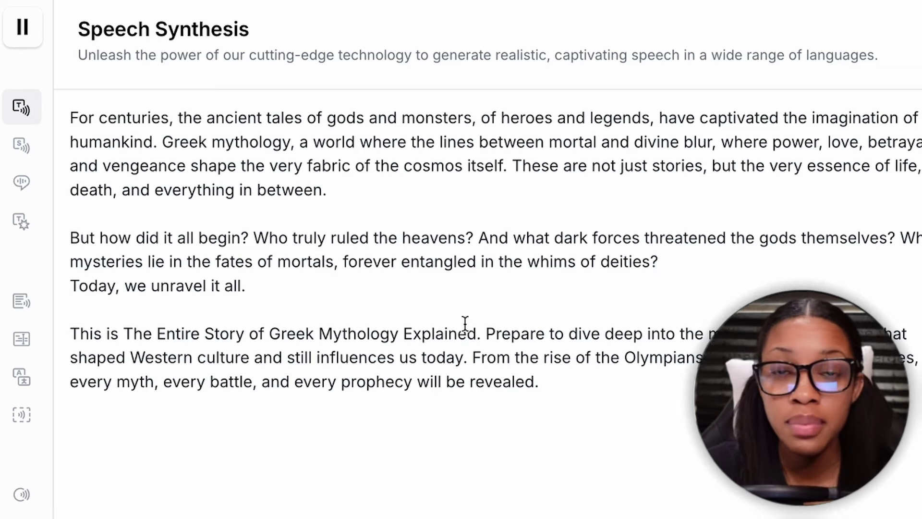
Step: Rework the narration's pacing and emphasis with ellipses, exclamation marks and capitalised words such as DARK and ITSELF, ending with "are you ready?"
click(172, 119)
key(BackSpace)
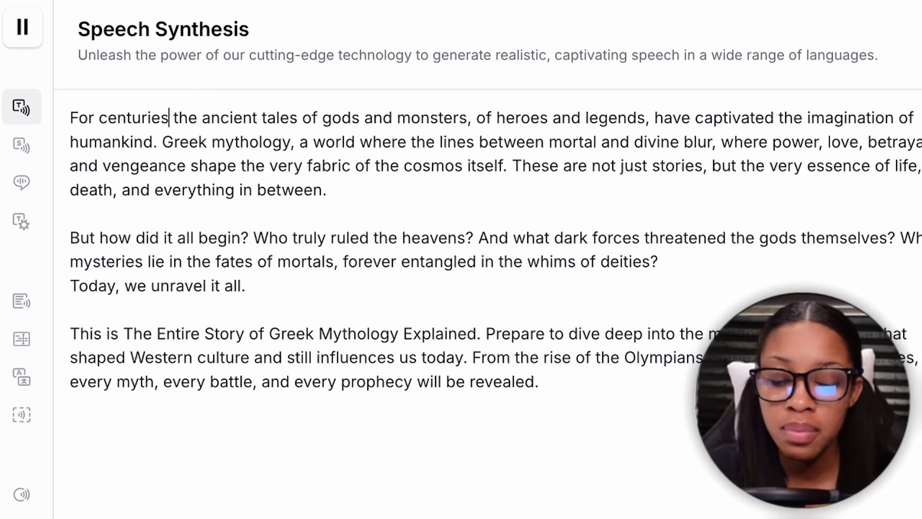
text(,)
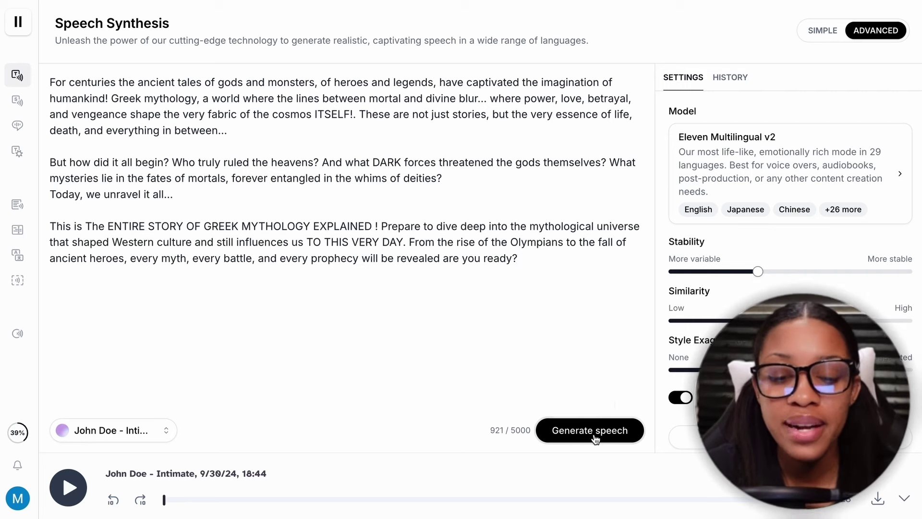
Step: Generate the intro speech with the John Doe - Intimate voice, play it back and download the audio
click(595, 438)
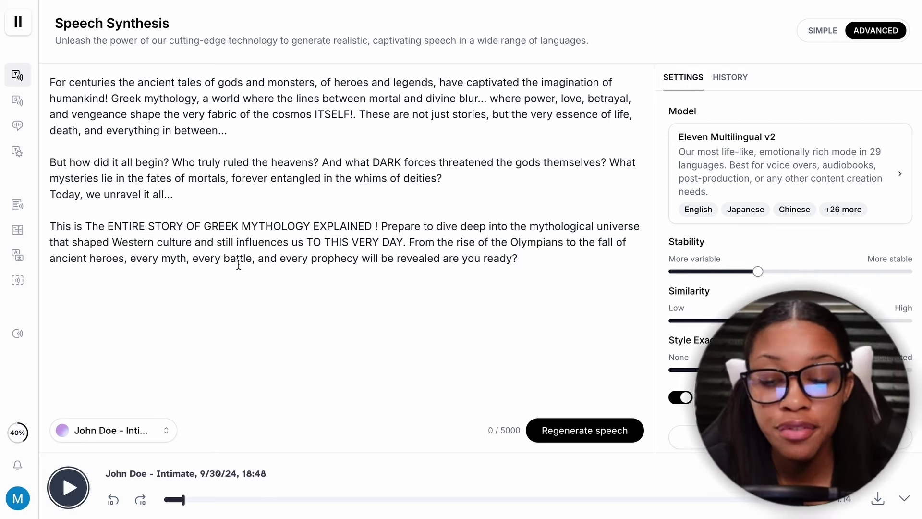
click(81, 488)
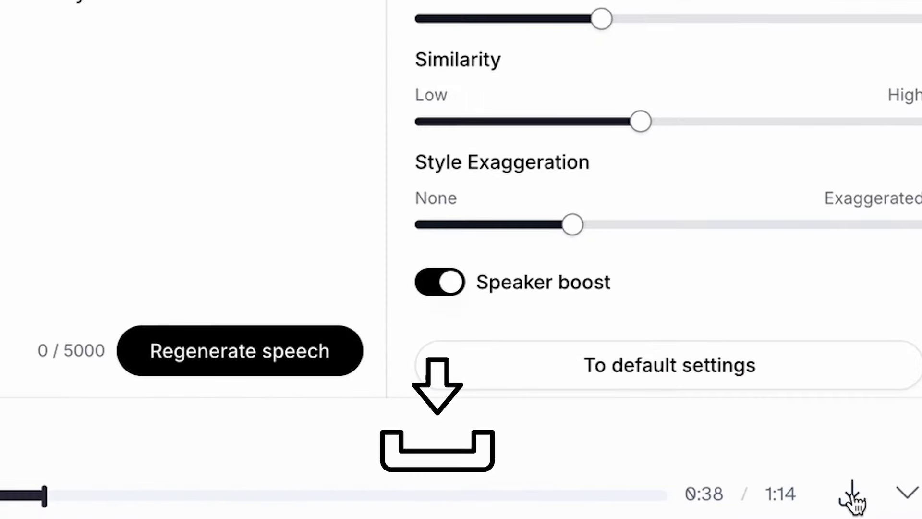
click(852, 495)
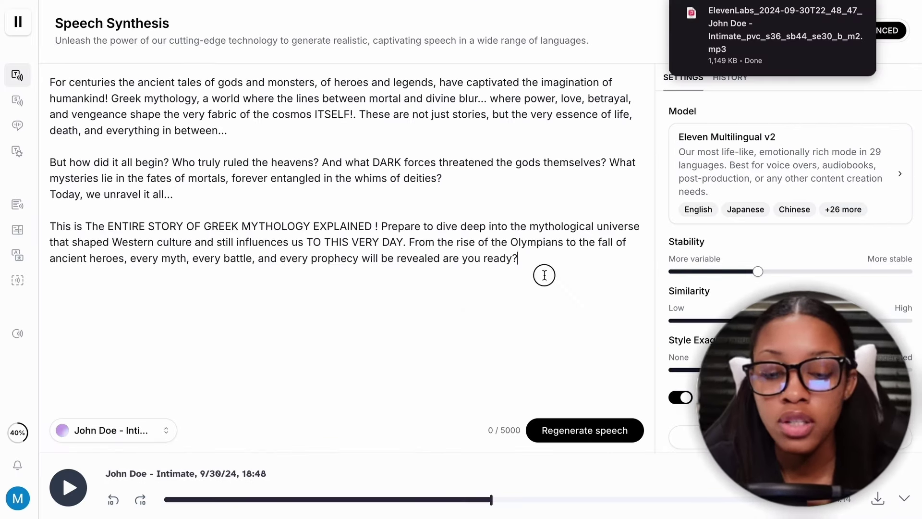
Step: Replace the intro text in ElevenLabs with the opening of the Chapter 1 script copied from ChatGPT, beginning "In the beginning... there was nothing."
drag(545, 273, 112, 68)
key(BackSpace)
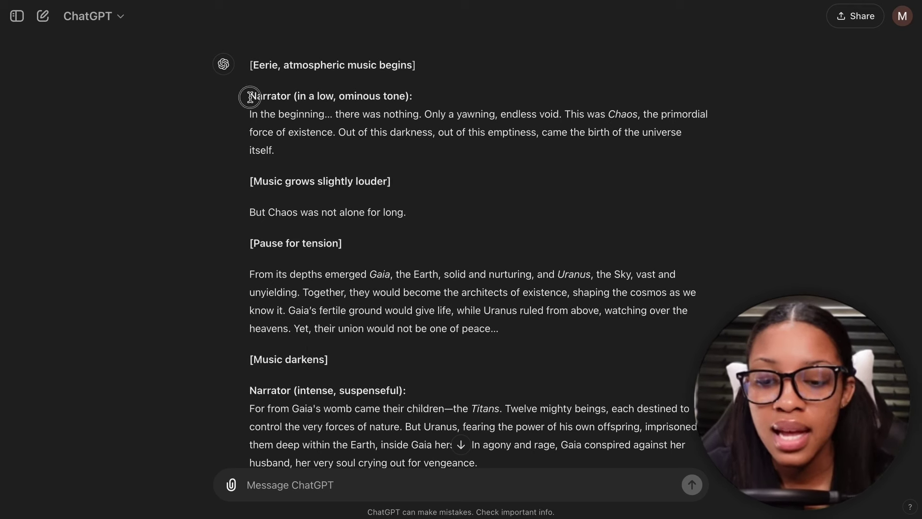
drag(251, 97, 503, 459)
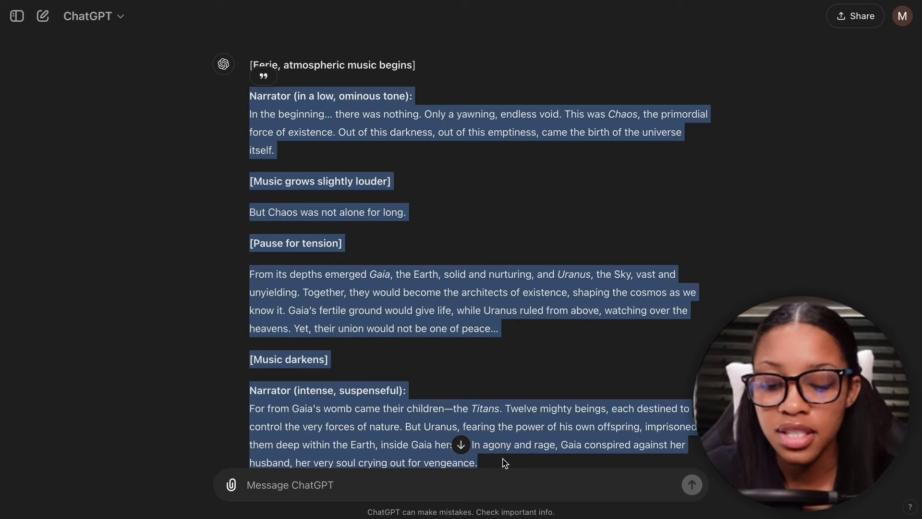
key(ctrl+Tab)
text(Narrator (in a low, ominous tone): In the beginning... there was nothing. Only a yawning, endless void. This was Chaos, the primordial force of existence. Out of this darkness, out of this emptiness, came the birth of the universe itself.  [Music grows slightly louder]  But Chaos was not alone for long.  [Pause for tension]  From its depths emerged Gaia, the Earth, solid and nurturing, and Uranus, the Sky, vast and unyielding. Together, they would become the architects of existence, shaping the cosmos as we know it. Gaia’s fertile ground would give life, while Uranus ruled from above, watching over the heavens. Yet, their union would not be one of peace...  [Music darkens]  Narrator (intense, suspenseful): For from Gaia's womb came their children—the Titans. Twelve mighty beings, each destined to control the very forces of nature. But Uranus, fearing the power of his own offspring, imprisoned them deep within the Earth, inside Gaia herself. In agony and rage, Gaia conspired against her husband, her very soul crying out for vengeance.)
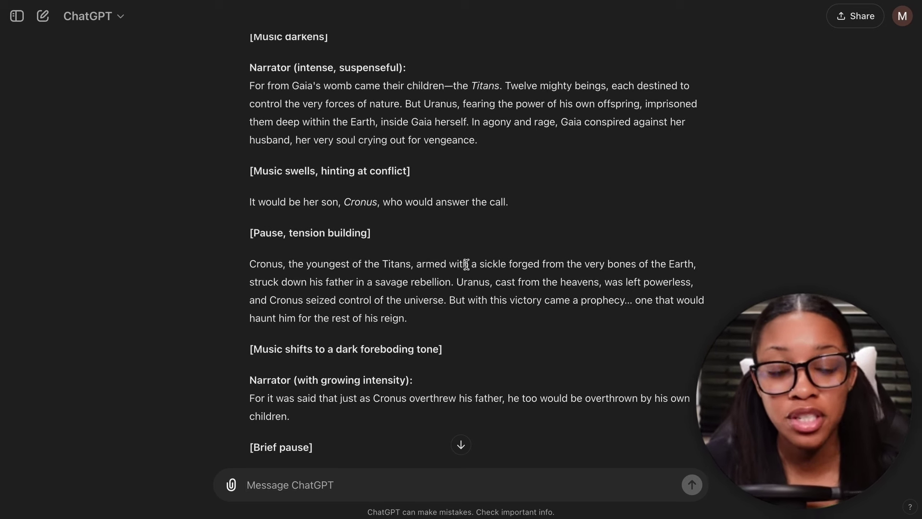
Step: Review the ChatGPT script paragraph by paragraph from the Titans section back to the intro's opening sentence about ancient tales
scroll(406, 213, up, 1)
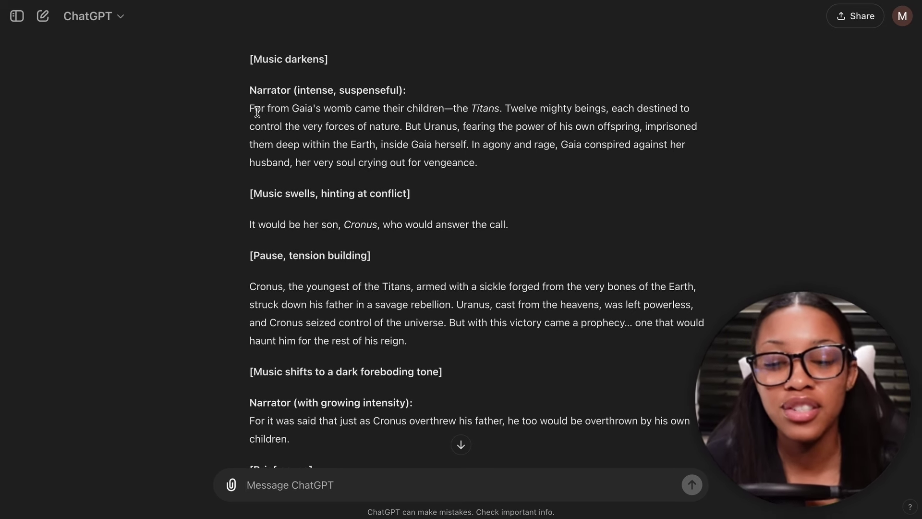
drag(257, 112, 499, 144)
click(502, 224)
scroll(504, 226, up, 4)
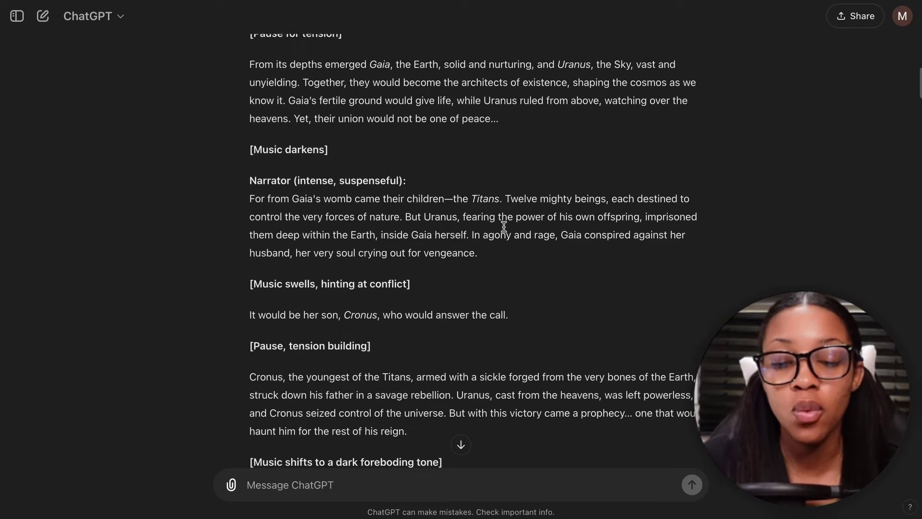
scroll(504, 226, up, 6)
scroll(504, 230, up, 4)
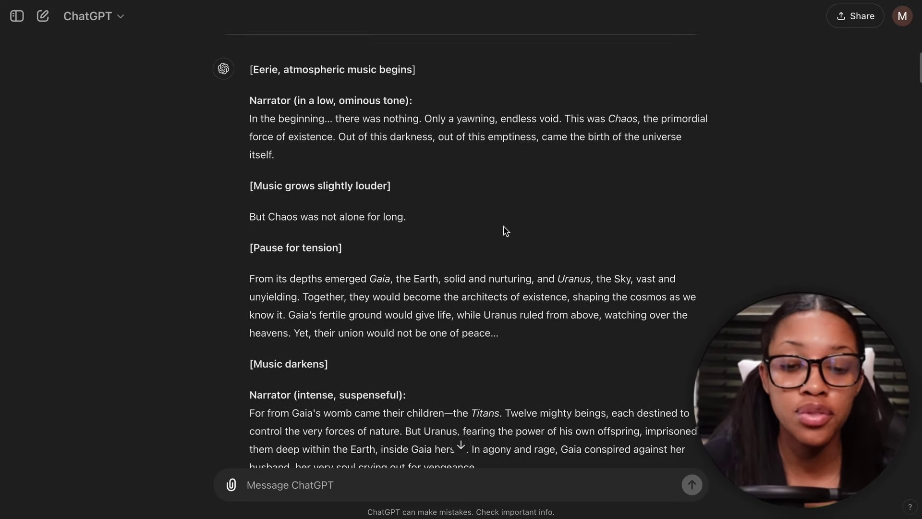
scroll(426, 171, down, 1)
scroll(427, 171, up, 10)
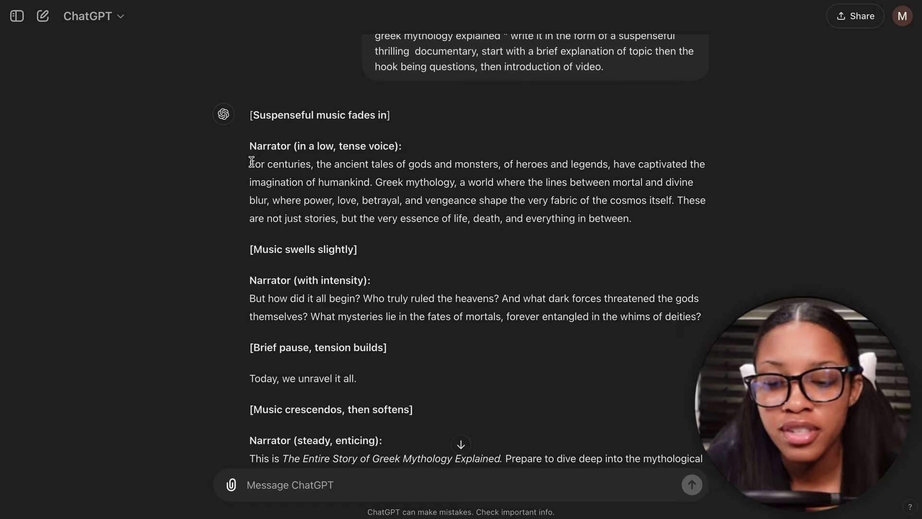
drag(251, 162, 377, 181)
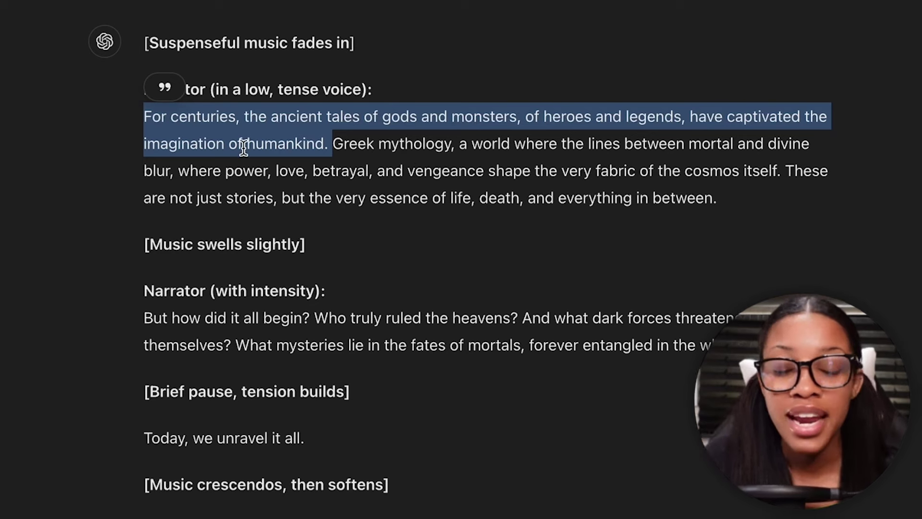
click(414, 244)
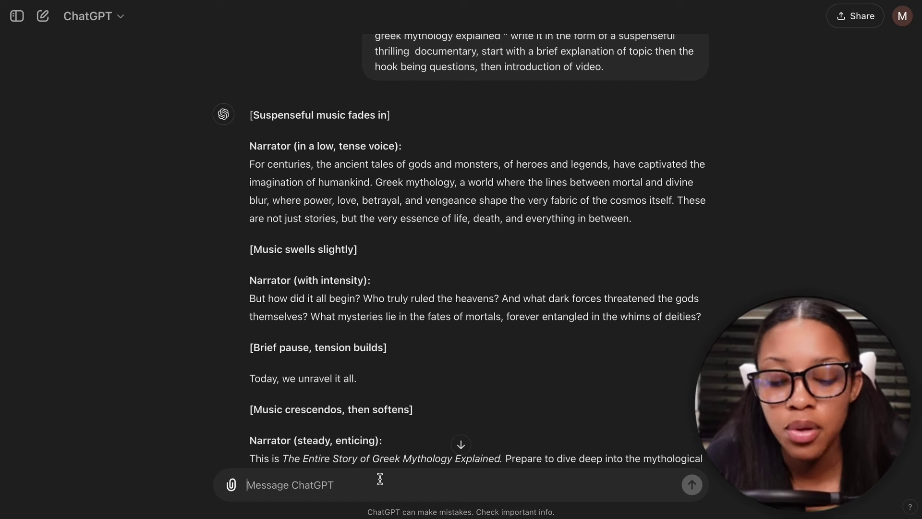
Step: Ask ChatGPT to act as an image generation prompt producer, creating 3 or more image prompts for each paragraph inserted one by one
text(imagine you are a image generation prompt producer, create 3 or more image prompts for each paragraph i will insert the paragraphs one by one.)
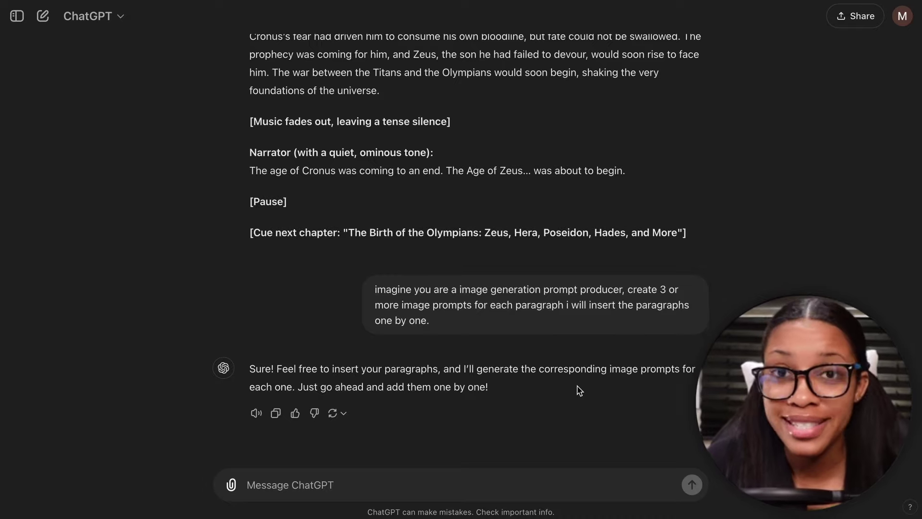
scroll(579, 390, up, 20)
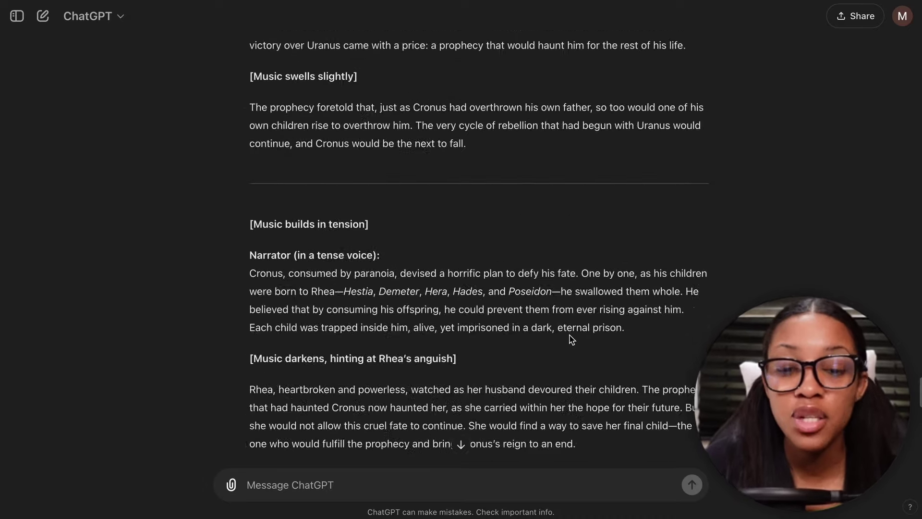
scroll(572, 337, up, 5)
scroll(571, 340, down, 20)
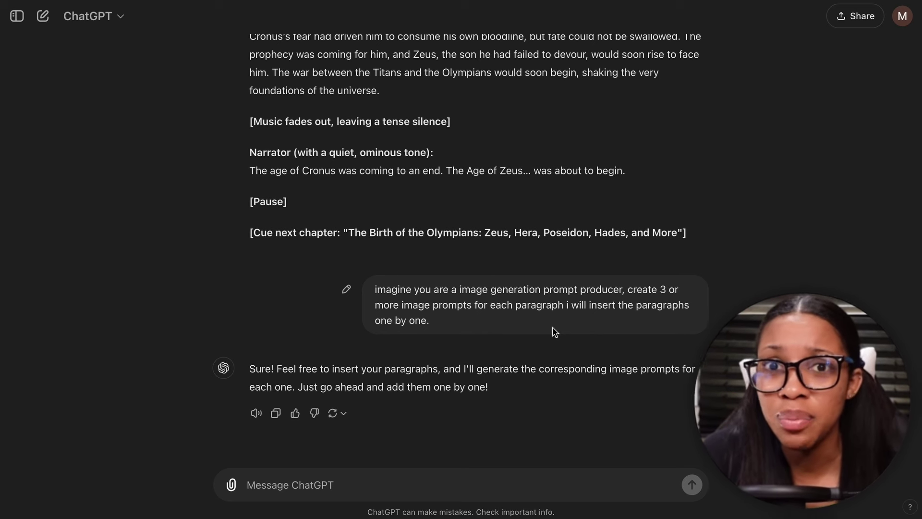
scroll(418, 326, up, 1)
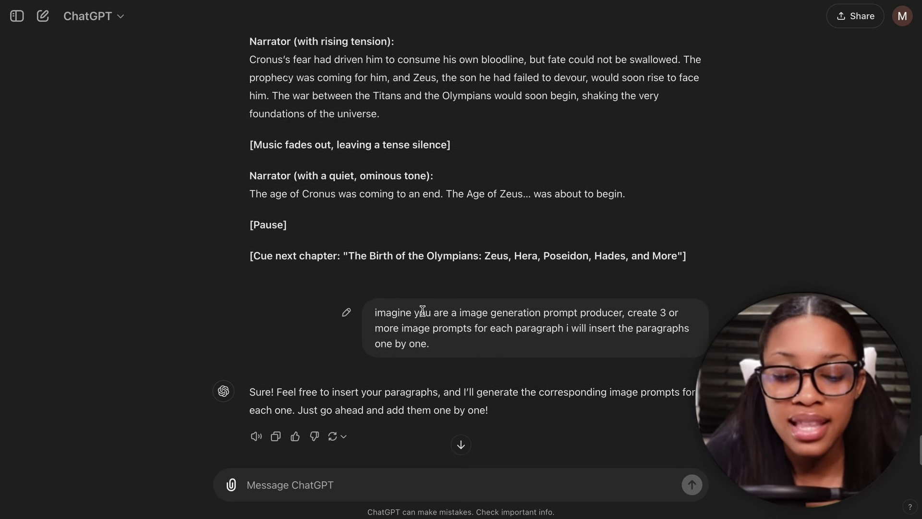
scroll(405, 361, down, 1)
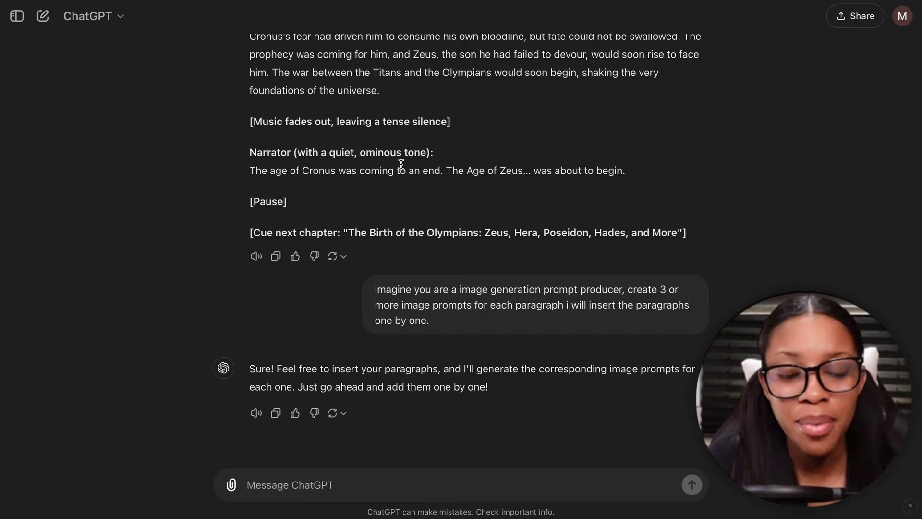
Step: Send ChatGPT the intro's first paragraph, from "For centuries" to "everything in between", and review the image prompts it writes
scroll(399, 161, up, 20)
scroll(402, 169, down, 3)
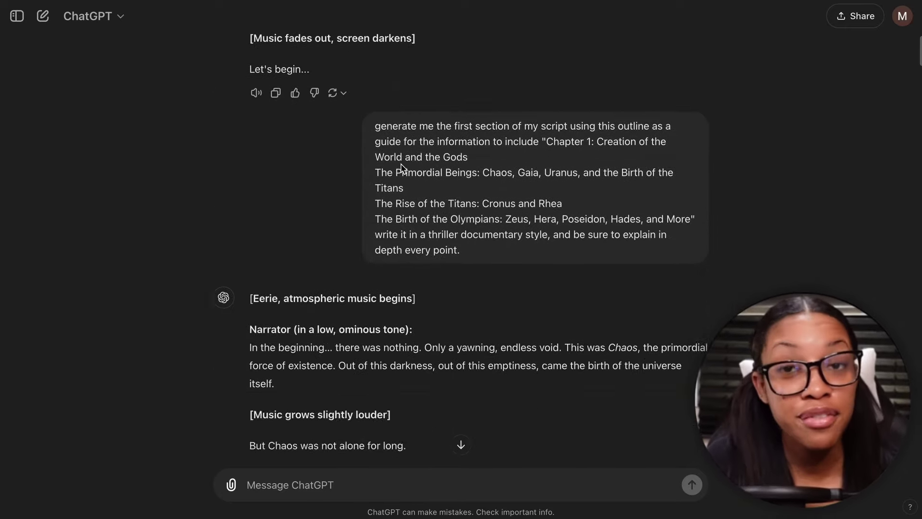
scroll(402, 169, up, 10)
scroll(402, 168, down, 3)
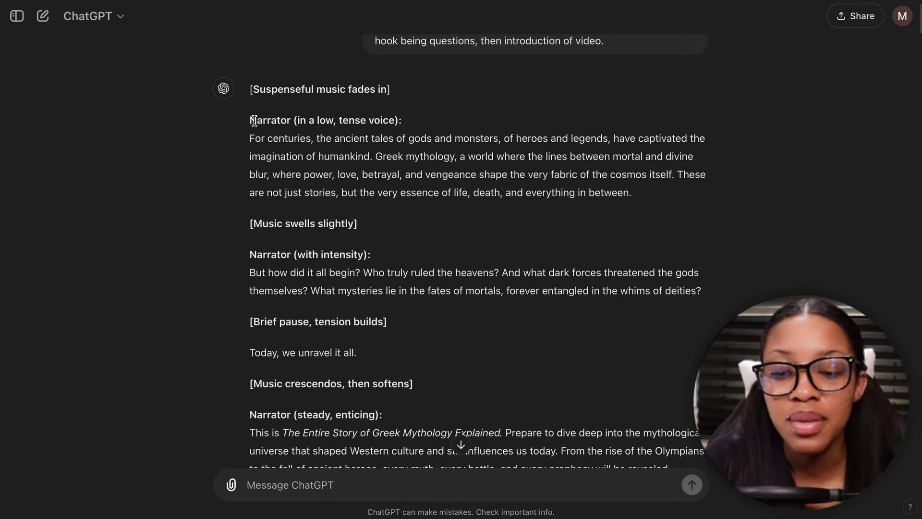
drag(254, 121, 651, 193)
key(ctrl+c)
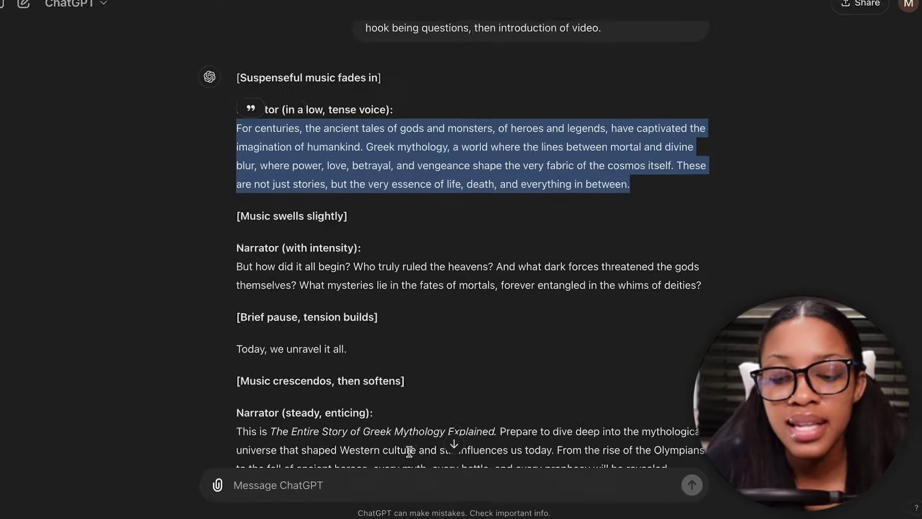
click(286, 485)
key(ctrl+v)
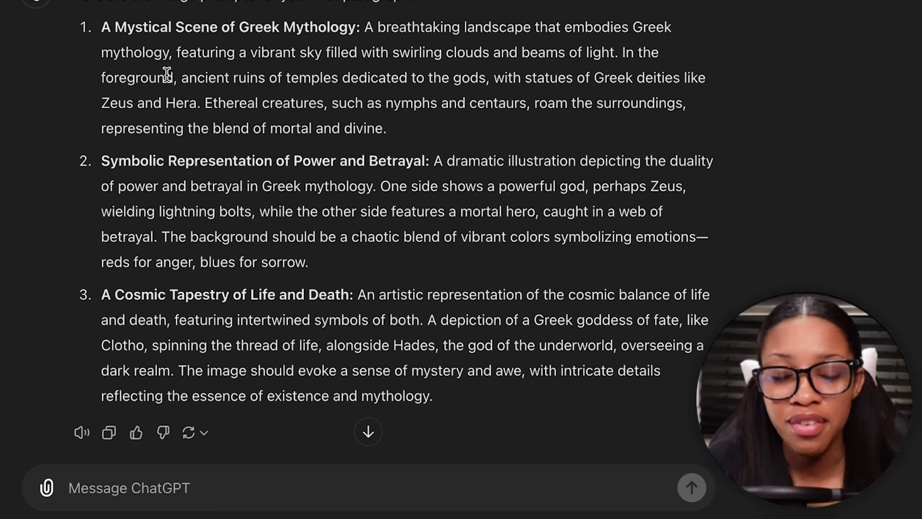
scroll(211, 96, up, 1)
scroll(255, 118, down, 1)
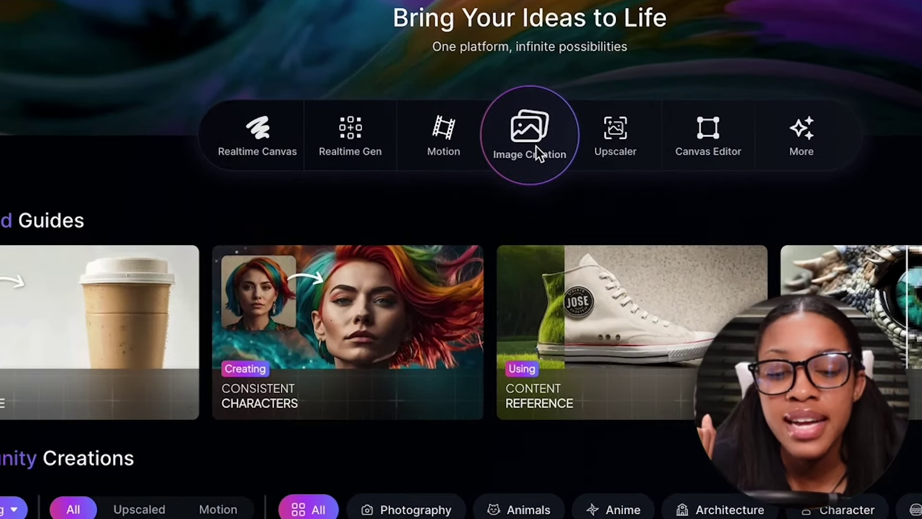
Step: Open Leonardo.Ai's Image Creation and enter ChatGPT's first image prompt, from "A breathtaking landscape" to "mortal and divine", as the prompt
click(533, 132)
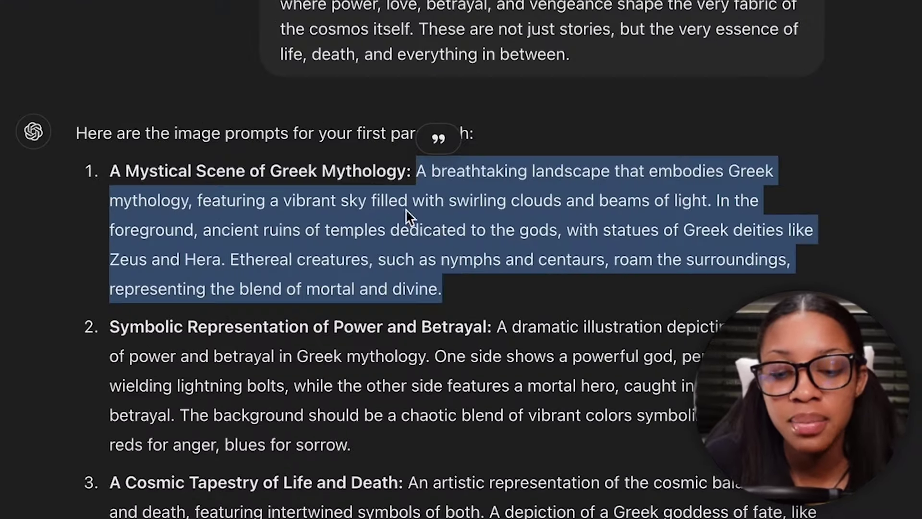
right_click(409, 207)
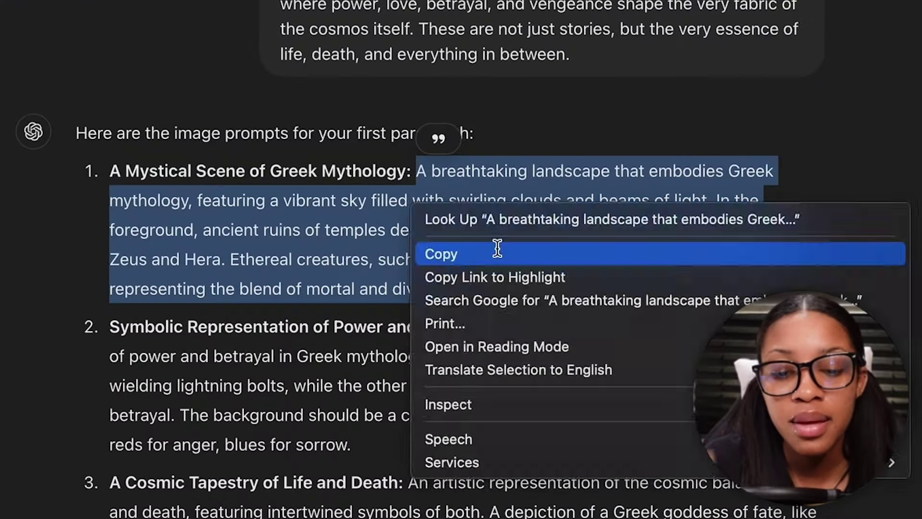
click(497, 247)
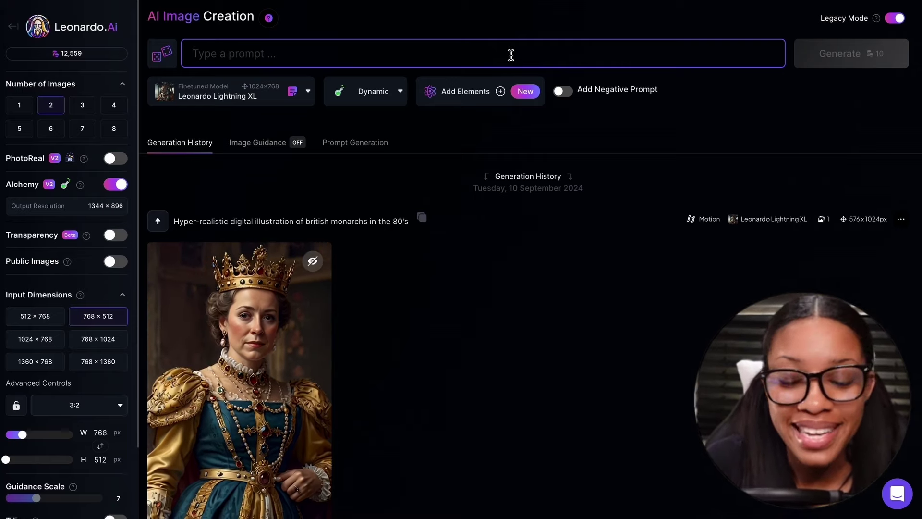
key(ctrl+v)
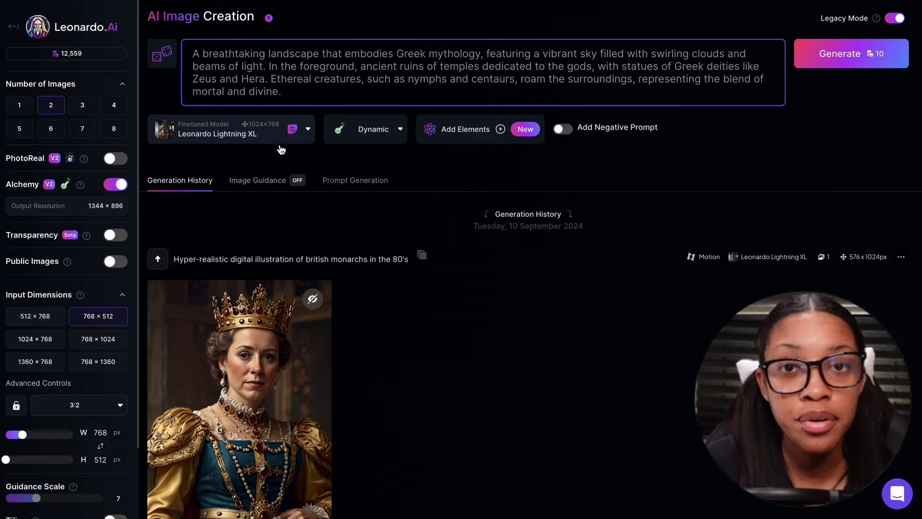
Step: Set the aspect ratio to 16:9 and generate the two images
scroll(75, 264, down, 4)
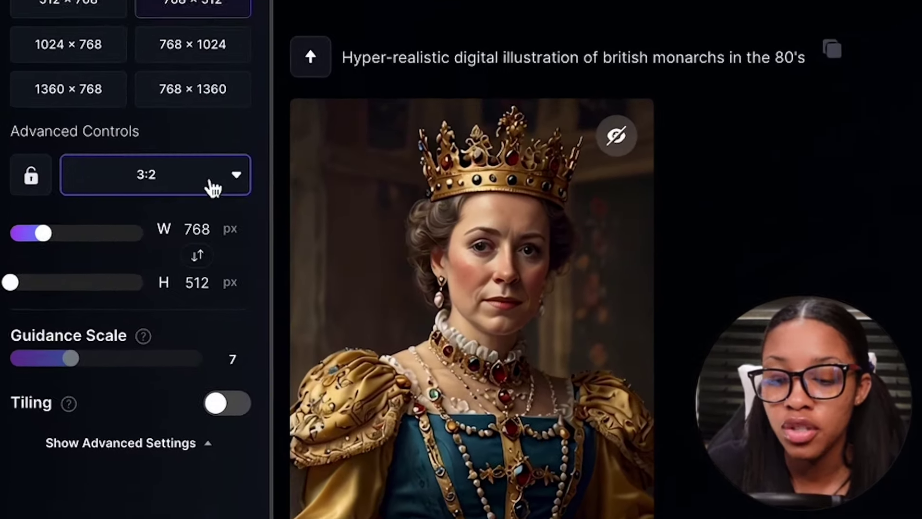
click(240, 182)
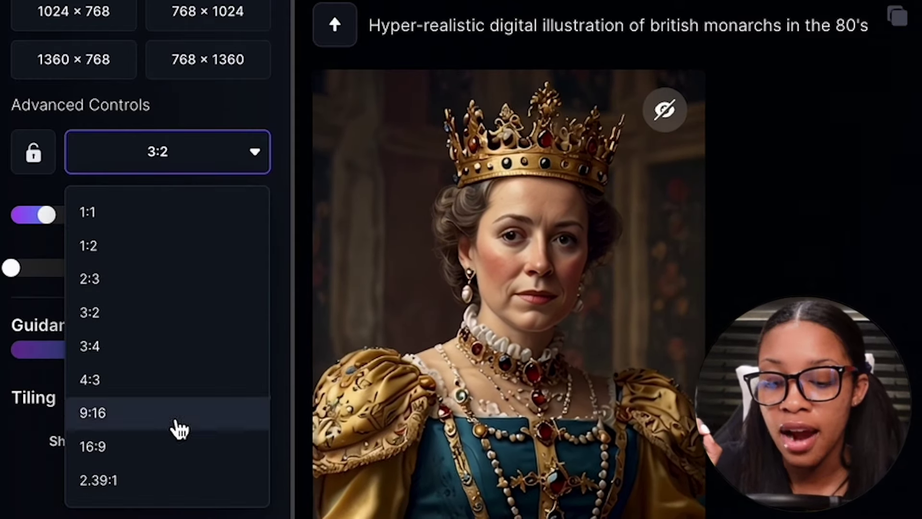
click(178, 449)
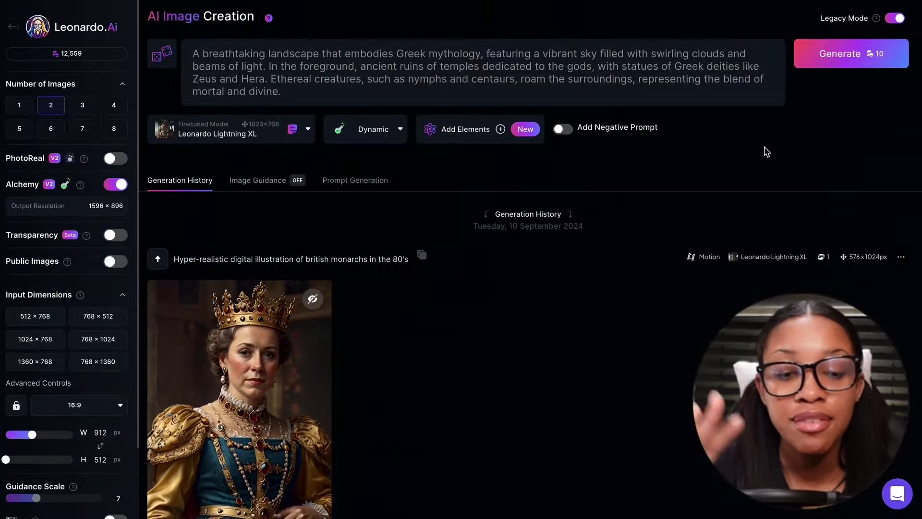
click(843, 56)
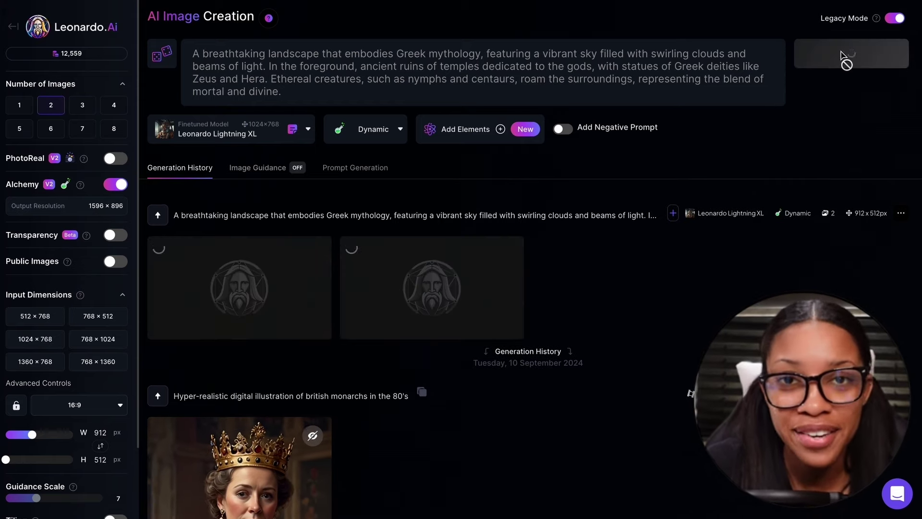
Step: View both generated temple landscape images at full size
click(250, 307)
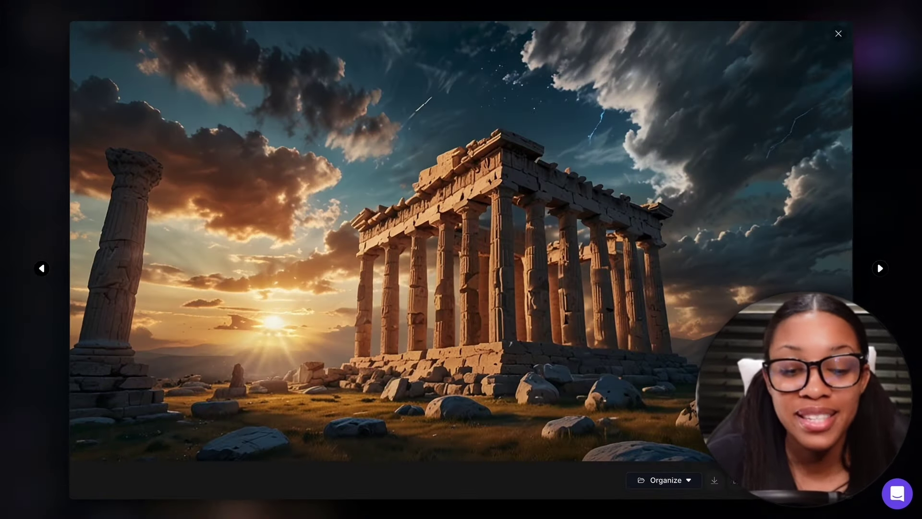
click(881, 269)
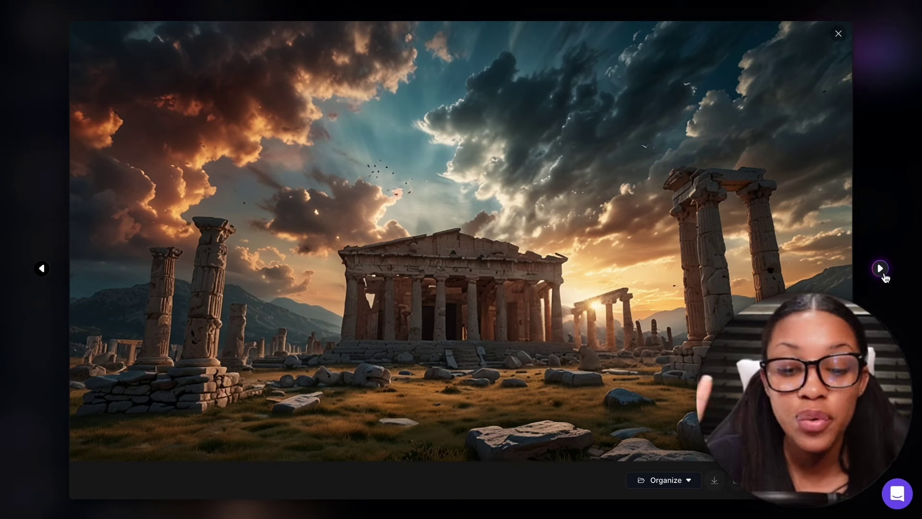
click(896, 152)
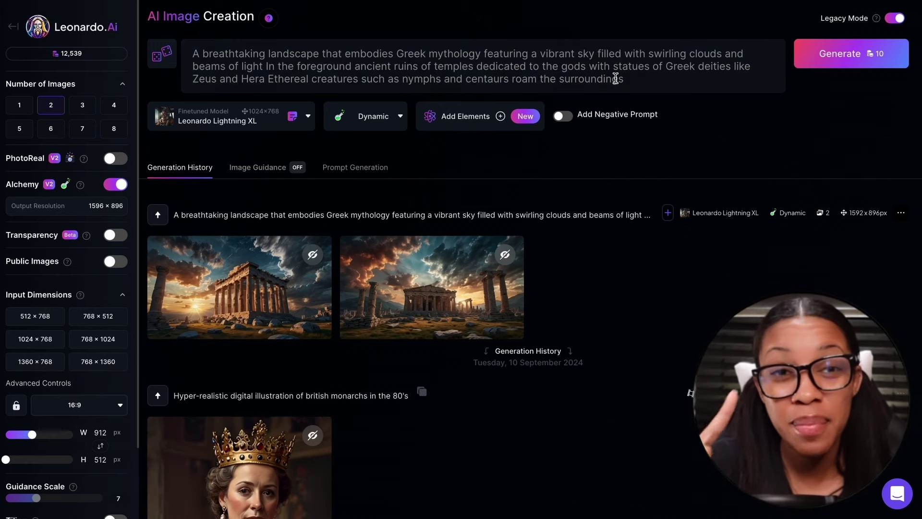
Step: Cut the sky and ruins from the prompt, focus it on "statues of Greek deities up close like Zeus and Hera", and generate again
drag(613, 66, 647, 92)
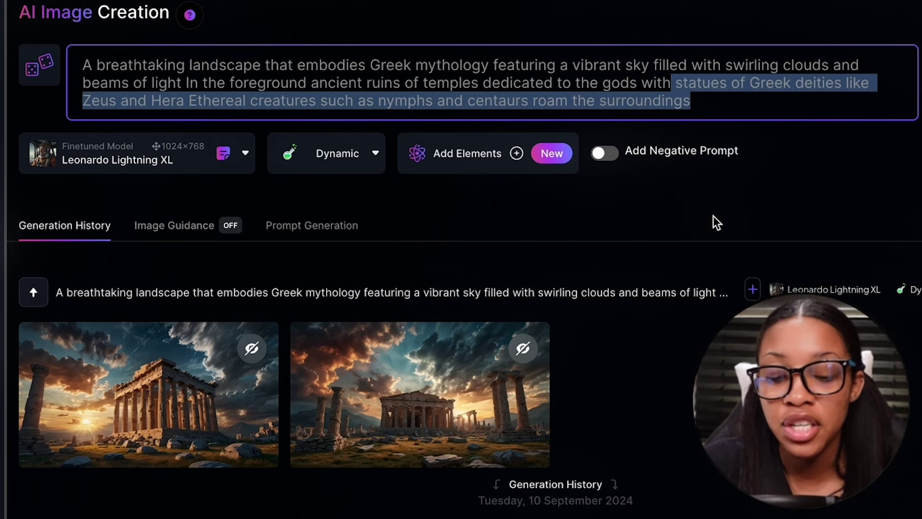
click(774, 110)
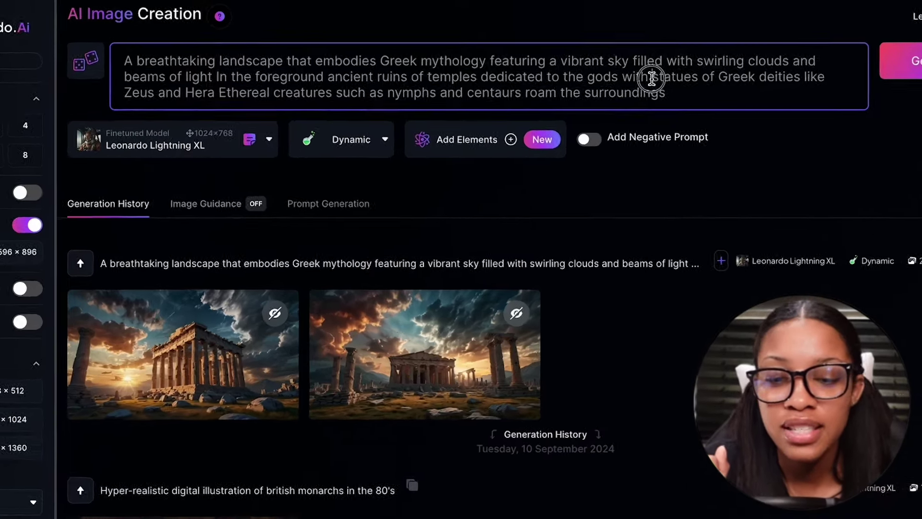
drag(552, 61, 652, 78)
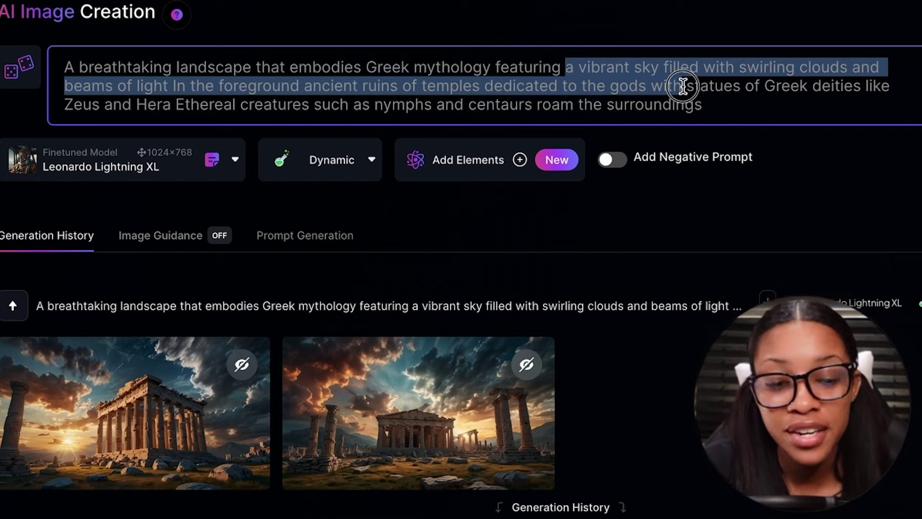
drag(683, 86, 689, 86)
key(BackSpace)
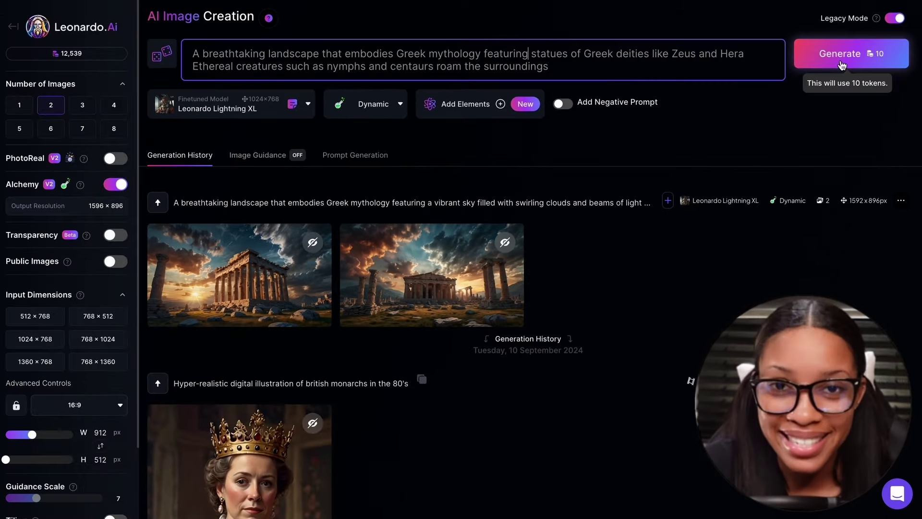
click(844, 53)
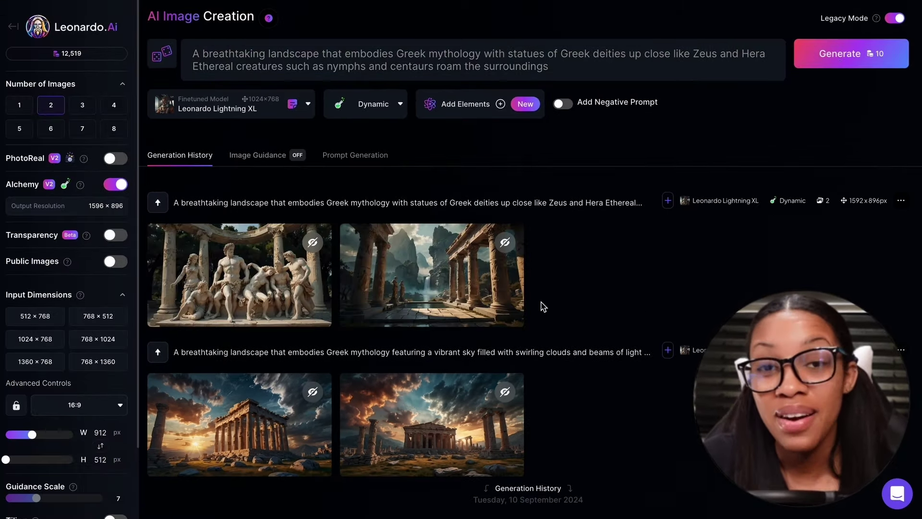
Step: Examine the newly generated Greek statue image at full size alongside the other results
click(269, 269)
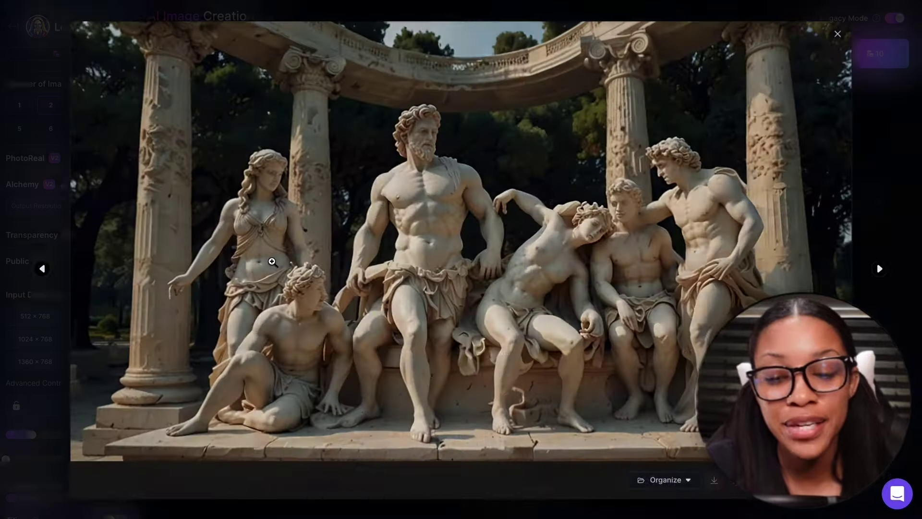
key(Escape)
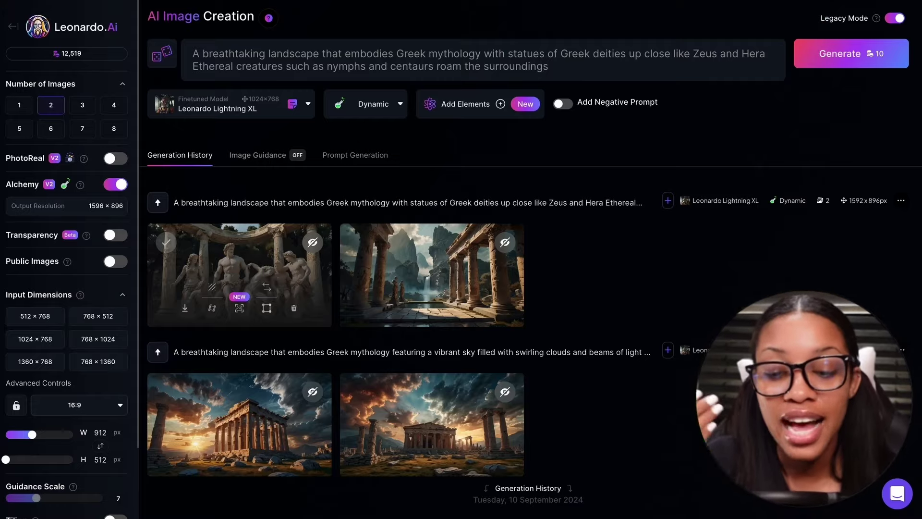
click(307, 278)
click(909, 131)
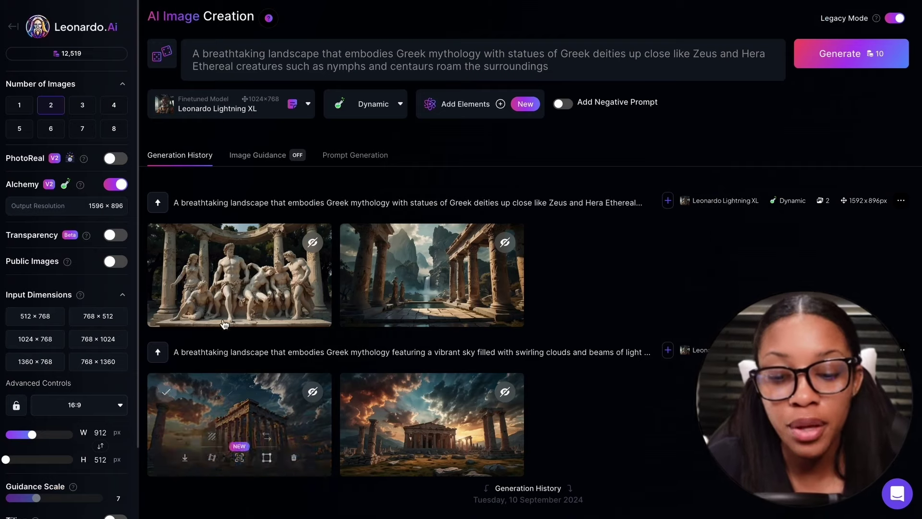
click(260, 276)
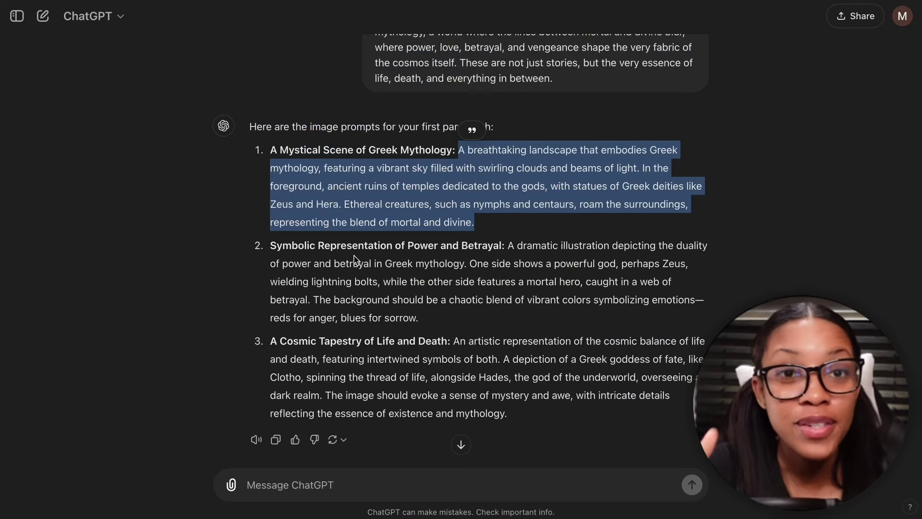
Step: Try to replace the Leonardo.Ai prompt with ChatGPT's second image prompt, "Symbolic Representation of Power and Betrayal"
drag(509, 243, 516, 320)
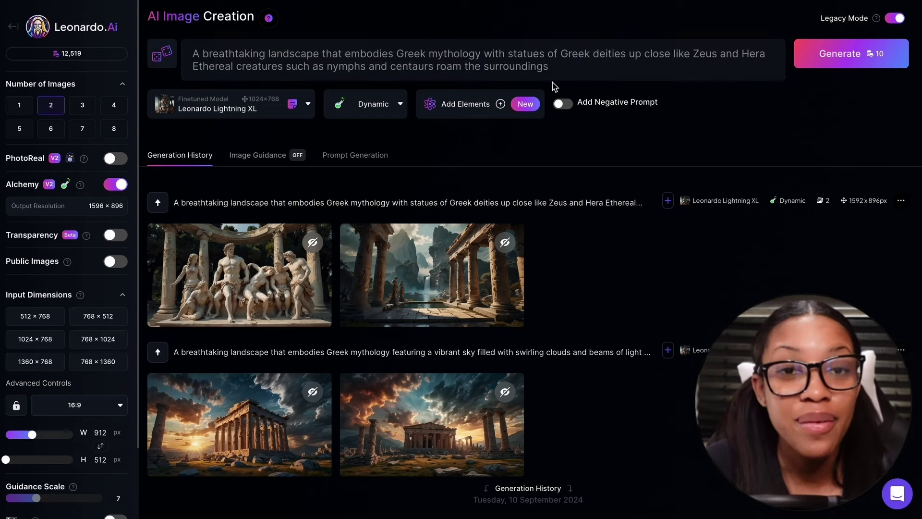
drag(556, 74, 196, 46)
key(ctrl+v)
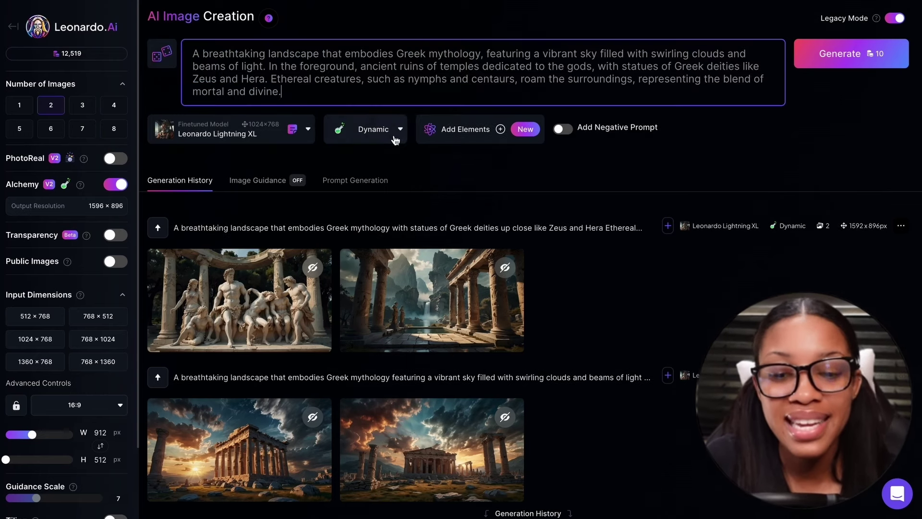
scroll(613, 250, down, 3)
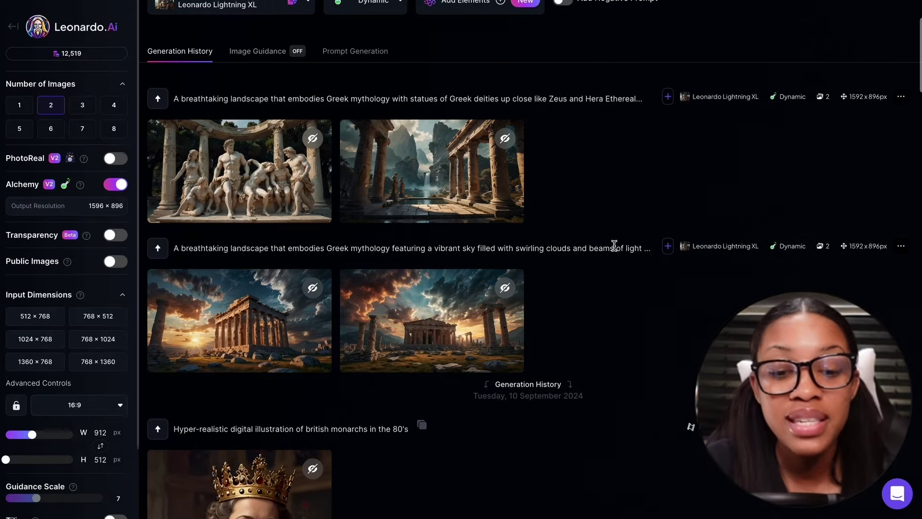
scroll(606, 252, up, 1)
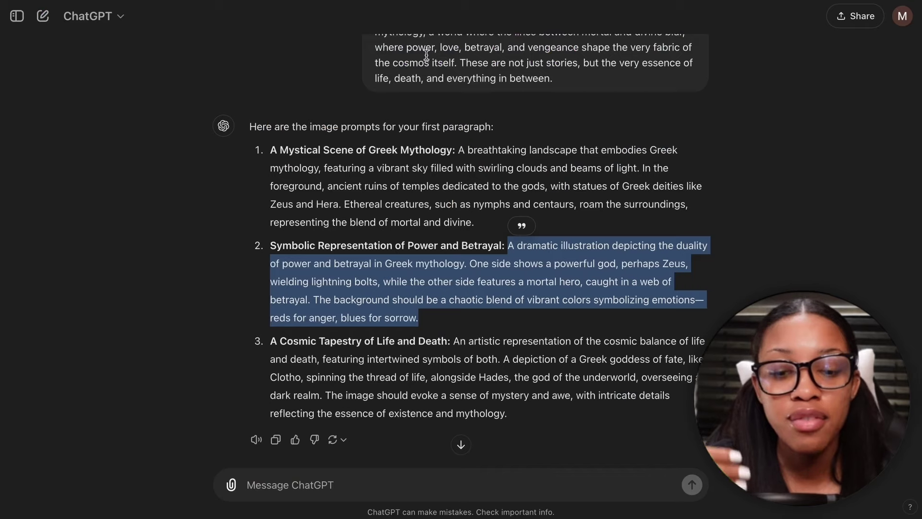
Step: Send ChatGPT the intro from "But how did it all begin?" to "every prophecy will be revealed", without music and narrator cues, for image prompts
scroll(421, 312, up, 2)
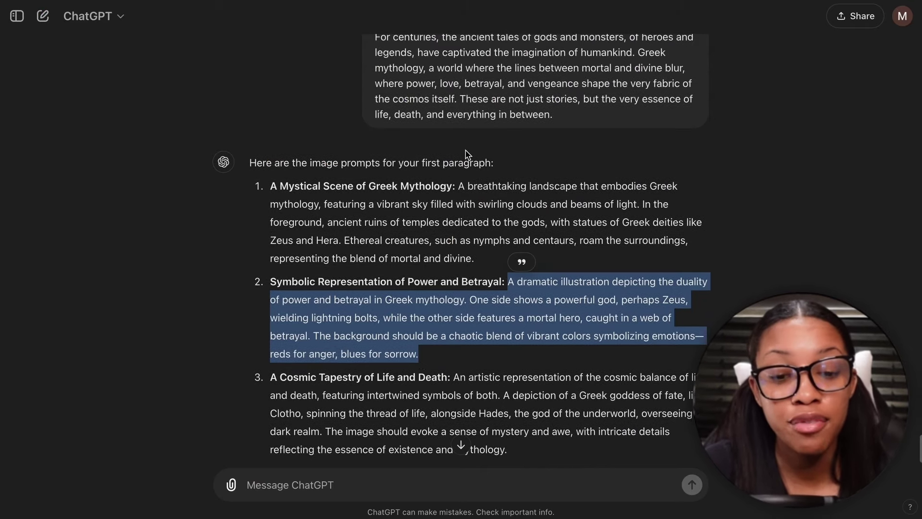
scroll(464, 154, down, 2)
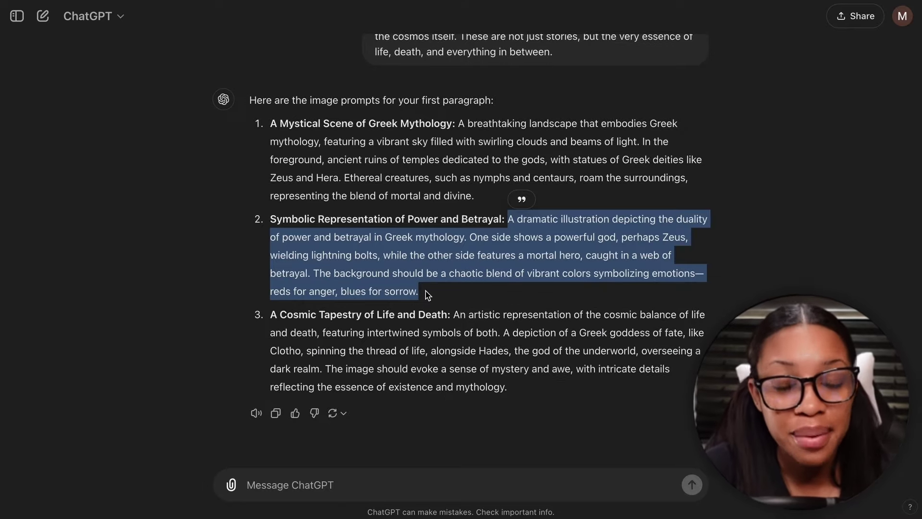
scroll(428, 295, up, 1)
scroll(486, 172, up, 20)
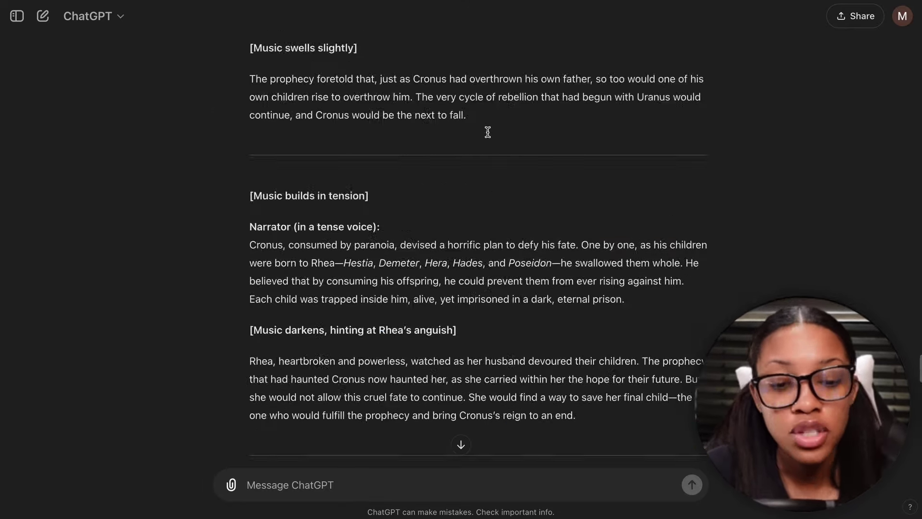
scroll(490, 137, up, 20)
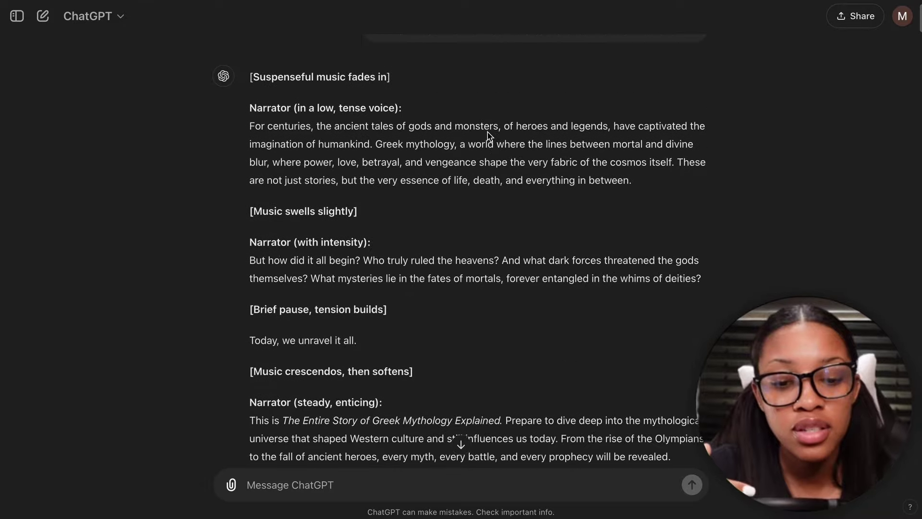
drag(148, 124, 801, 416)
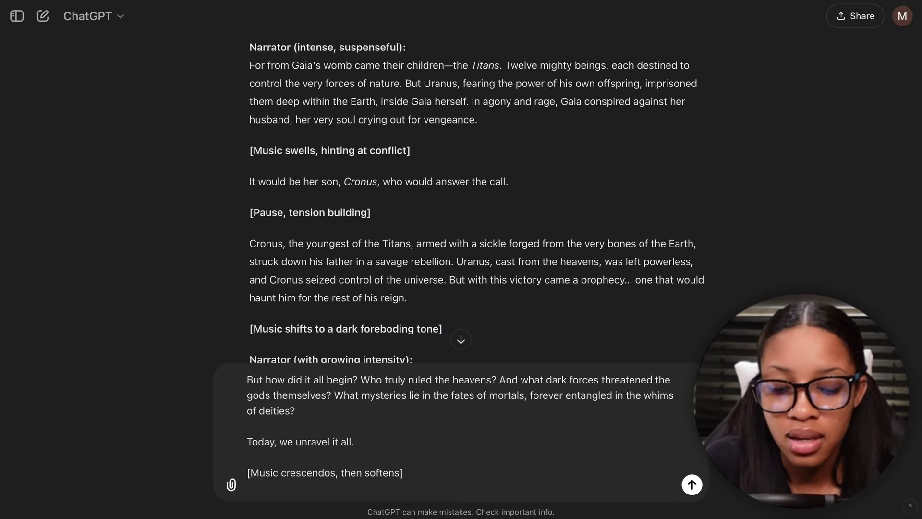
key(BackSpace)
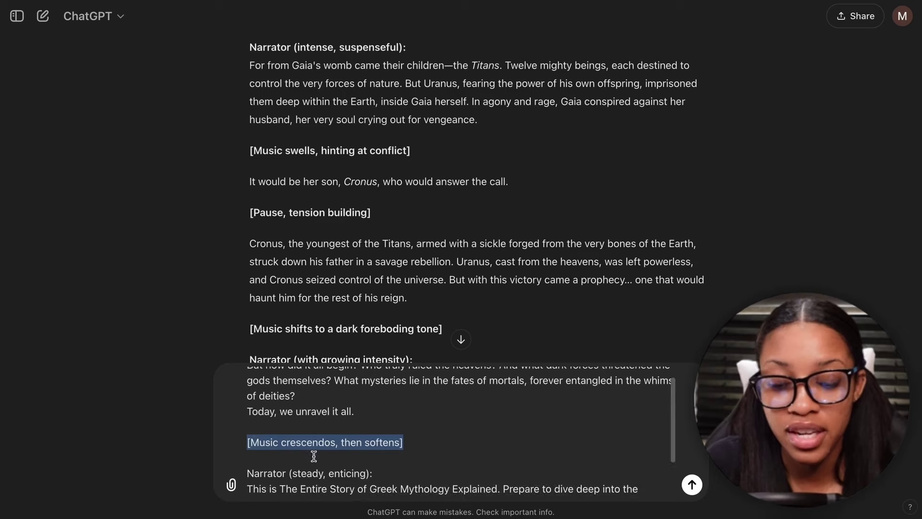
key(Return)
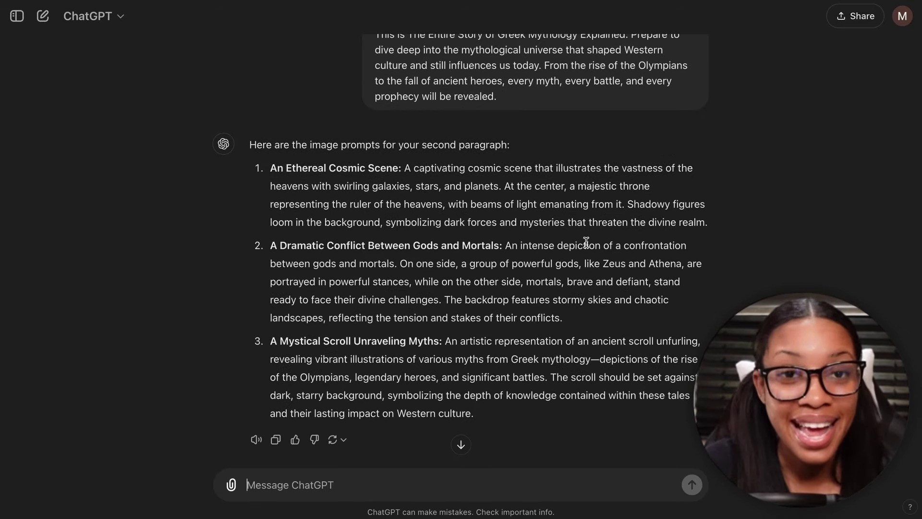
scroll(553, 242, down, 1)
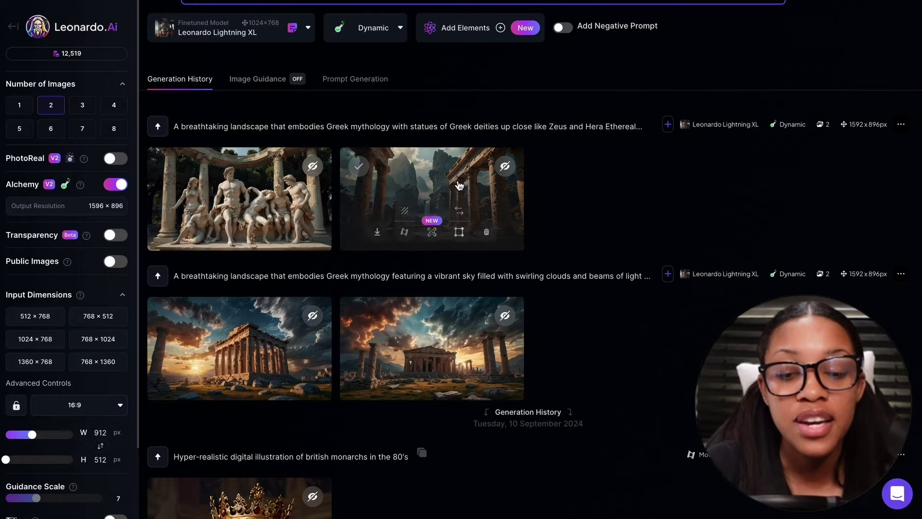
scroll(460, 185, up, 3)
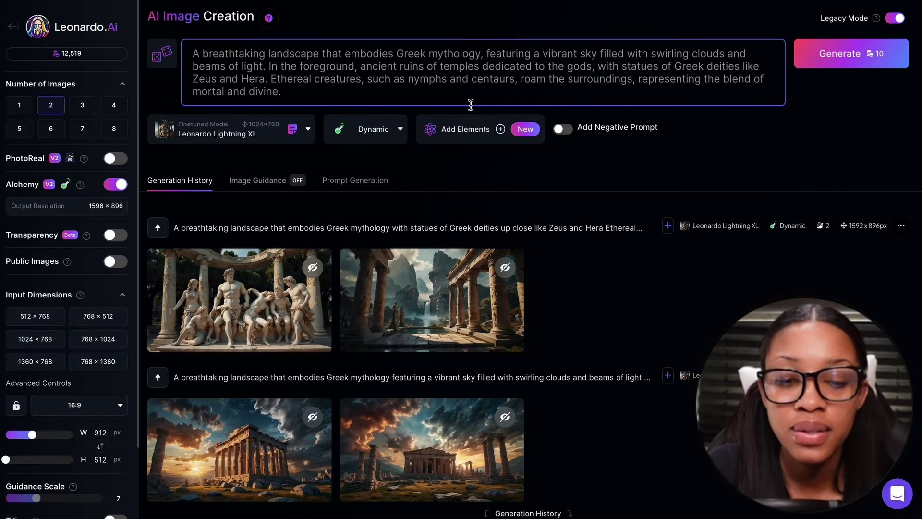
scroll(461, 142, down, 2)
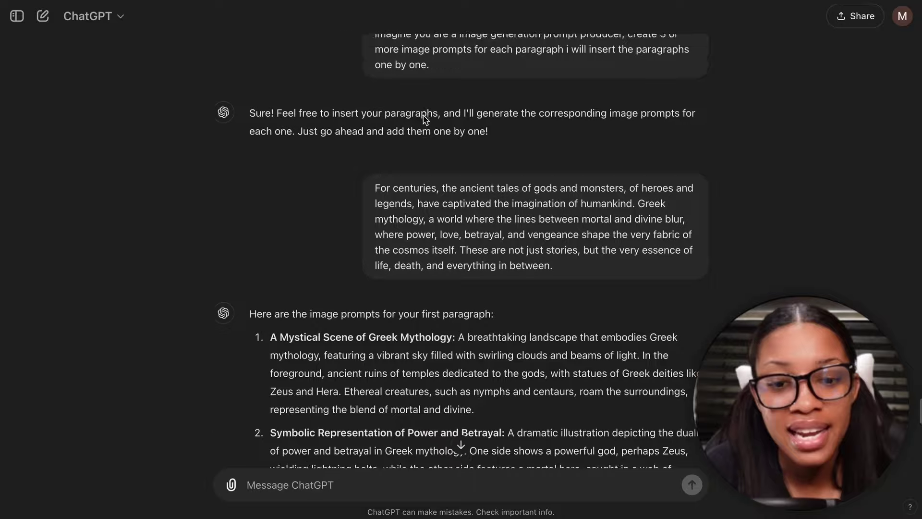
scroll(426, 121, up, 3)
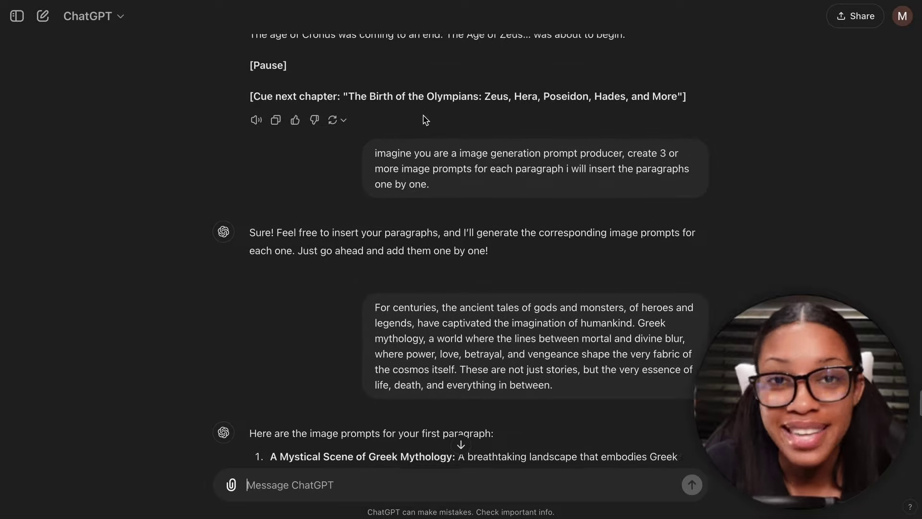
Step: Download the Leonardo.Ai image of temple ruins beneath a stormy sunset sky
scroll(426, 120, down, 6)
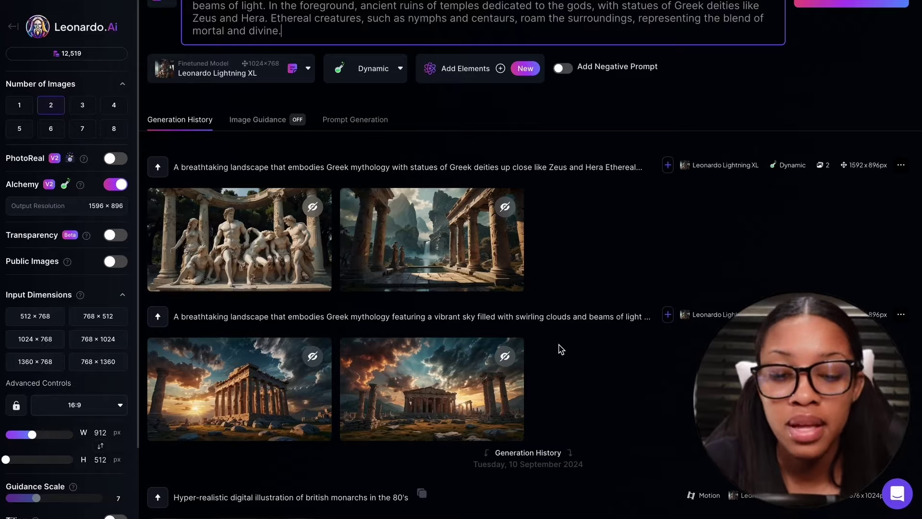
mouse_move(389, 384)
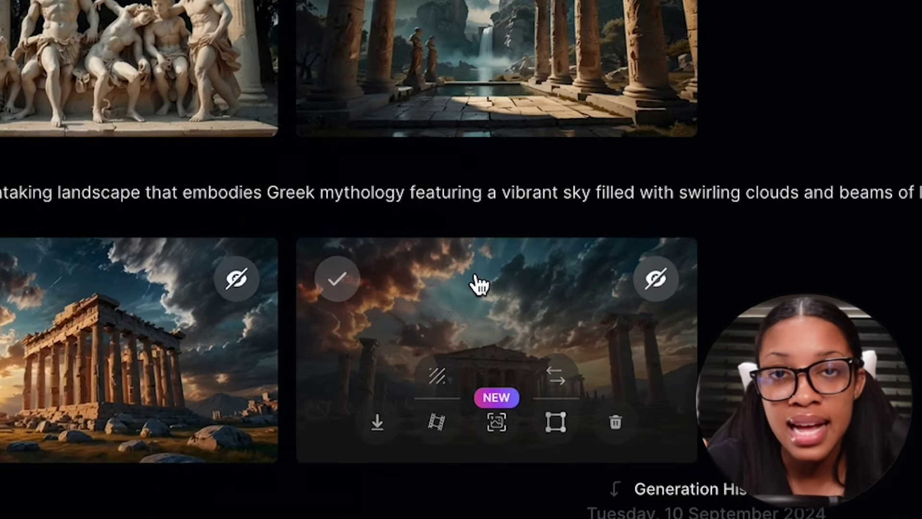
click(378, 423)
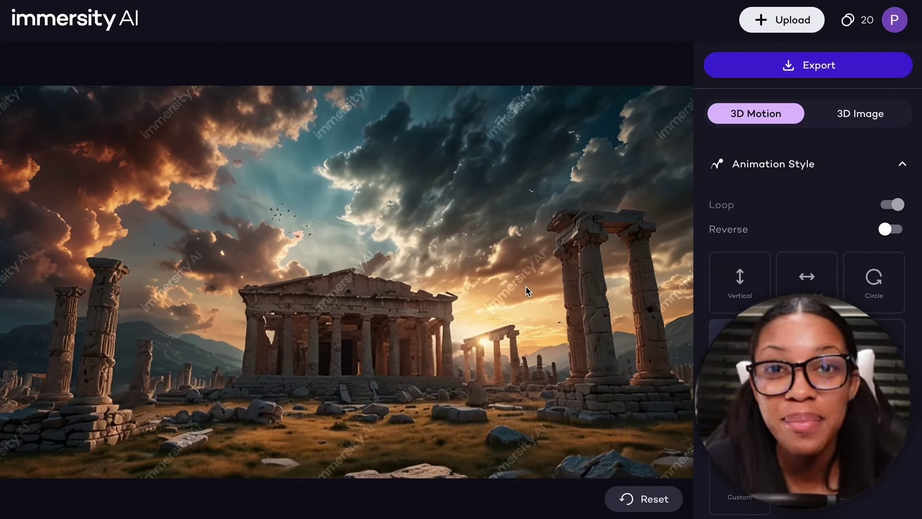
Step: In Immersity AI, preview the Zoom, Zoom Center, Zoom Right and Dolly motions on the temple image and settle on Perspective
click(797, 368)
click(804, 415)
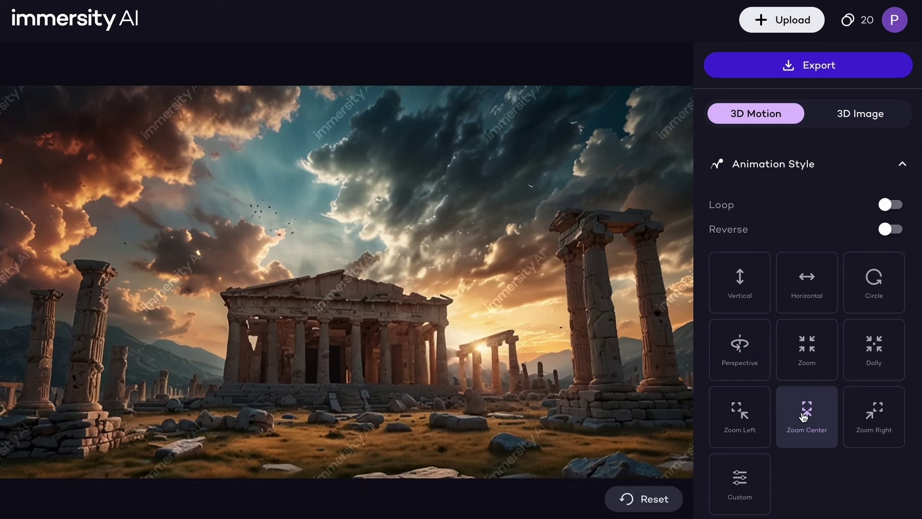
click(863, 426)
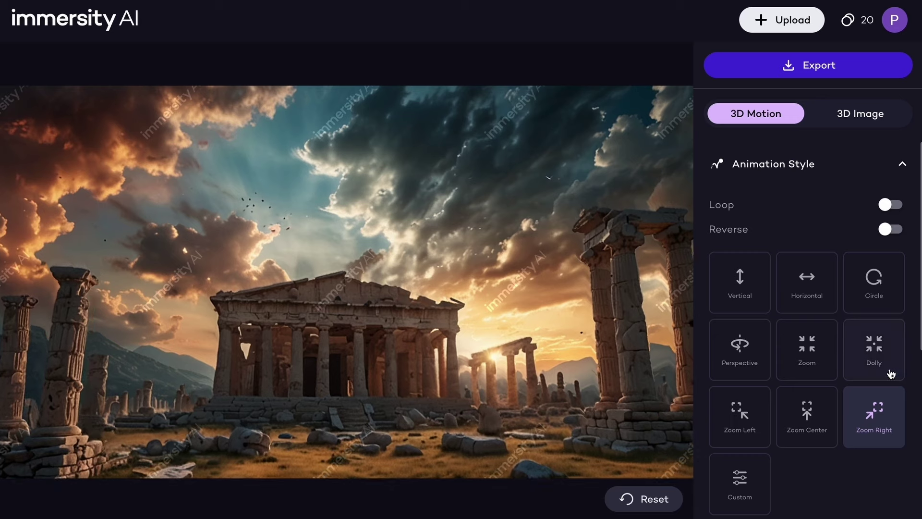
click(874, 356)
click(740, 350)
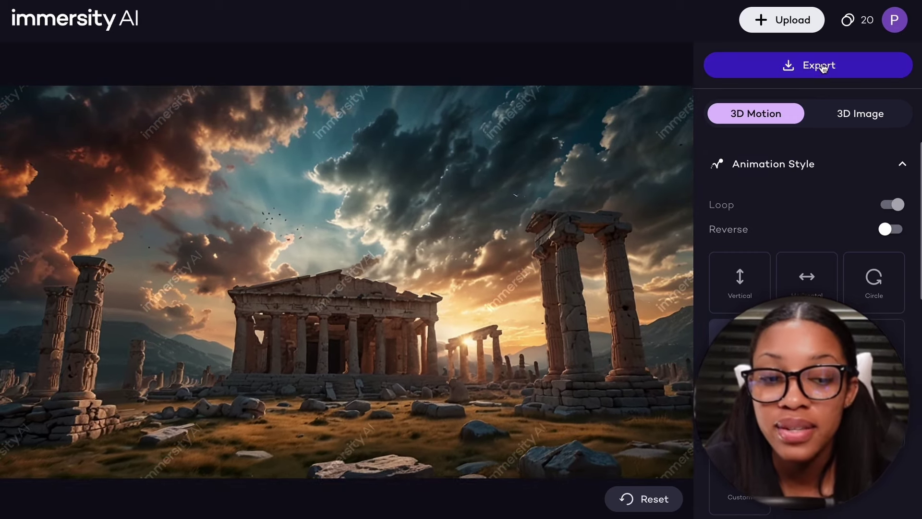
Step: Export the animated temple image as MP4 3D Motion at Plus (1278x720) size, checking the credit purchase options along the way
click(805, 72)
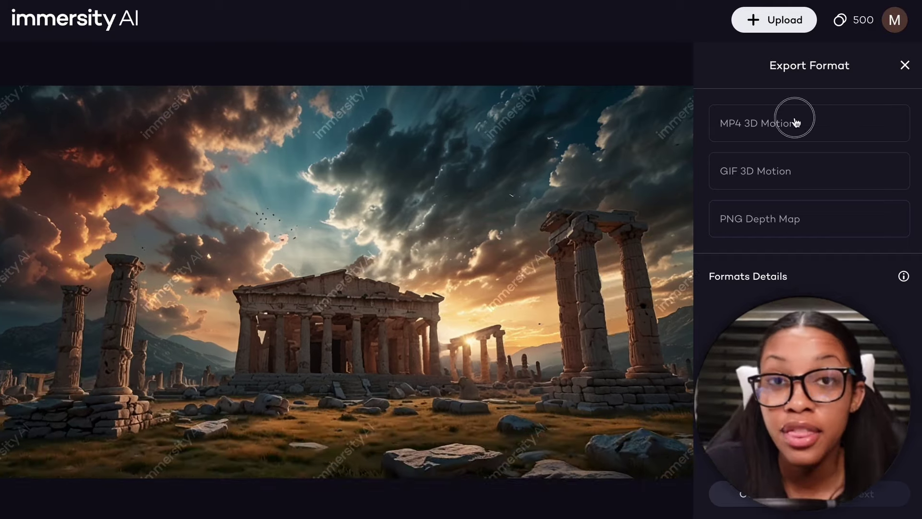
click(793, 120)
click(844, 507)
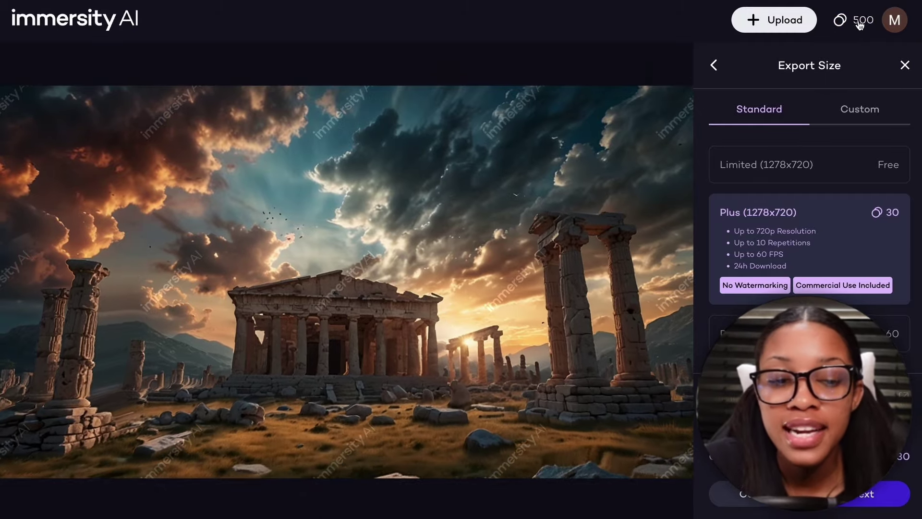
click(859, 22)
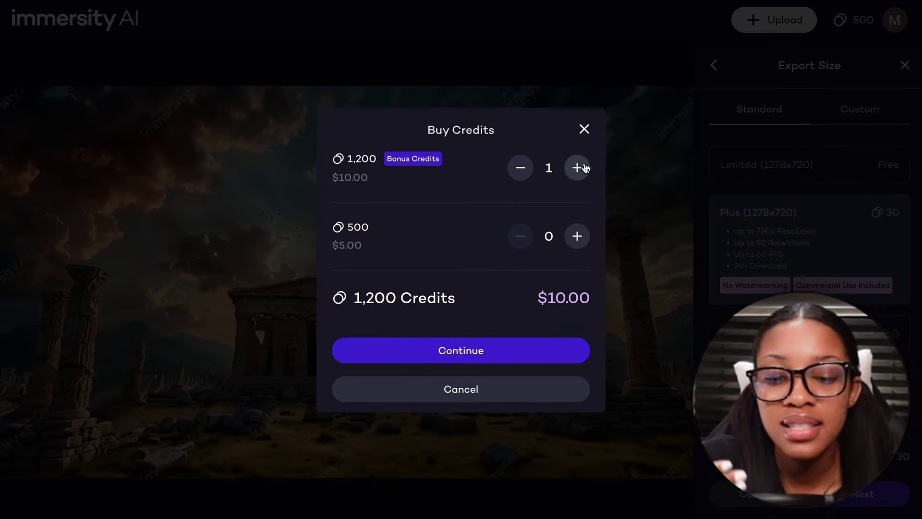
click(584, 129)
click(865, 494)
click(865, 494)
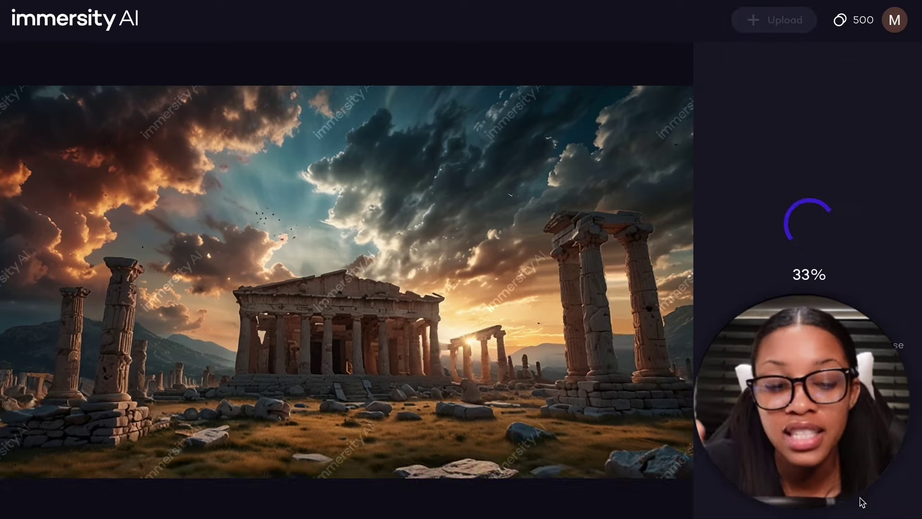
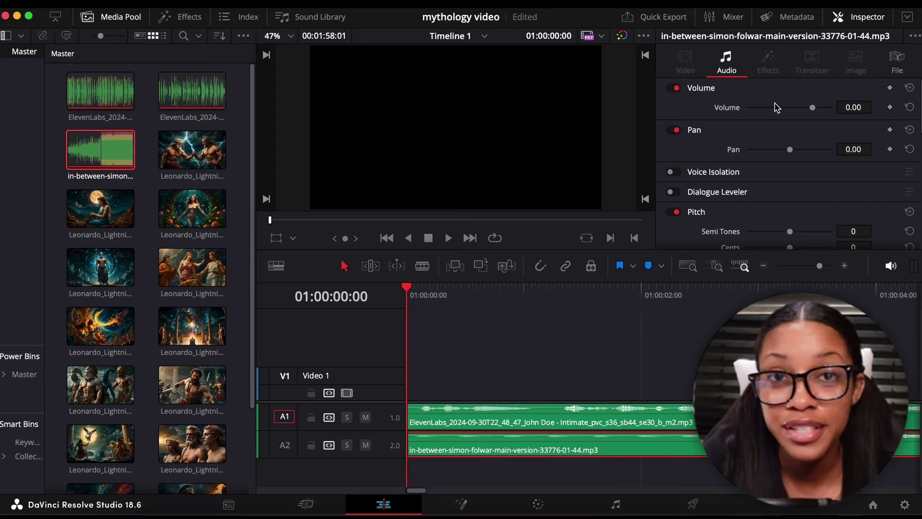
Step: In DaVinci Resolve, set the background music's volume to -20.00 and extend it with a pasted copy to the end of the voiceover
mouse_move(815, 113)
mouse_down()
mouse_move(792, 113)
mouse_move(804, 113)
mouse_up()
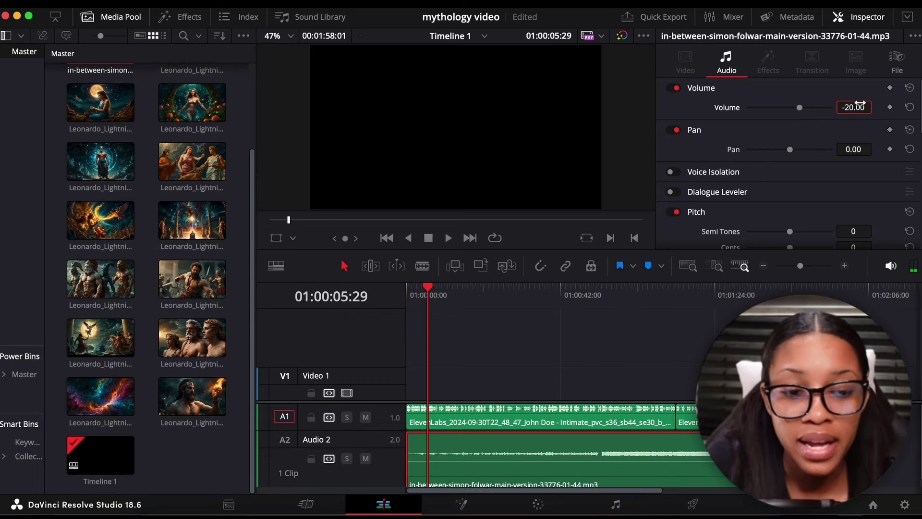
scroll(586, 407, right, 5)
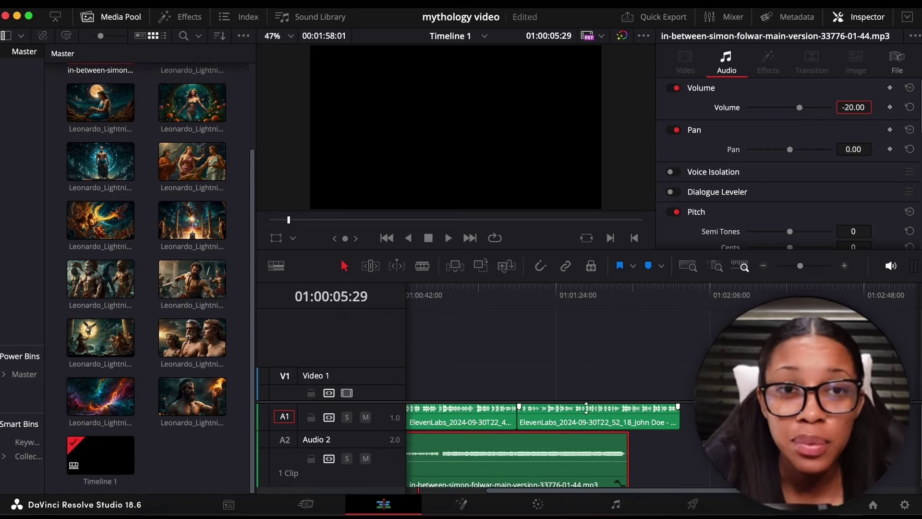
right_click(591, 468)
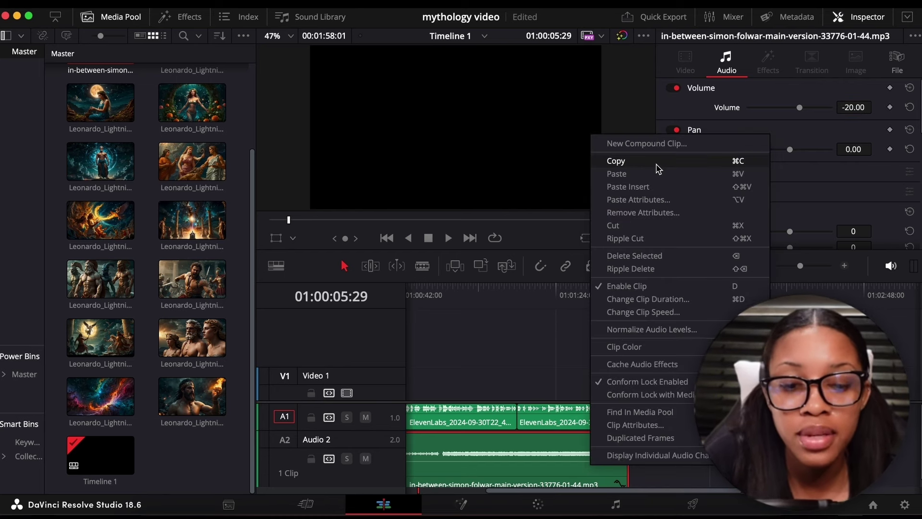
click(658, 168)
key(super+v)
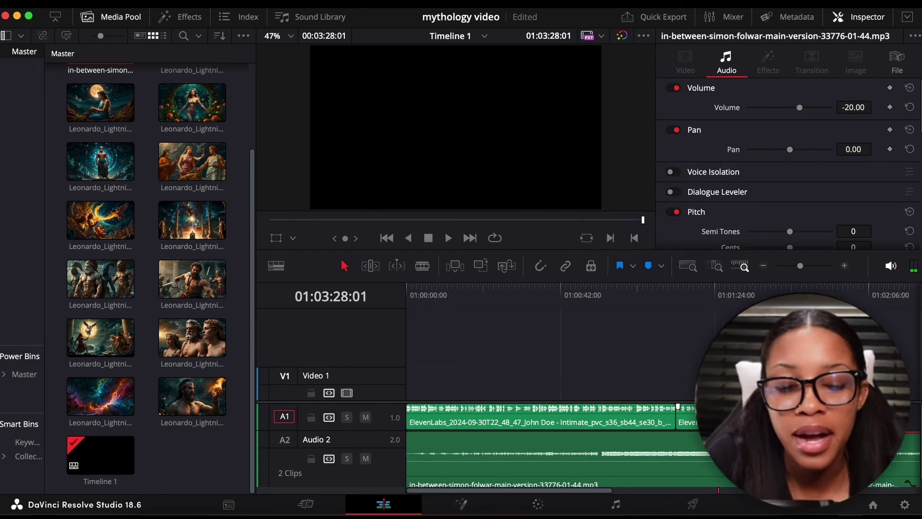
scroll(552, 418, right, 2)
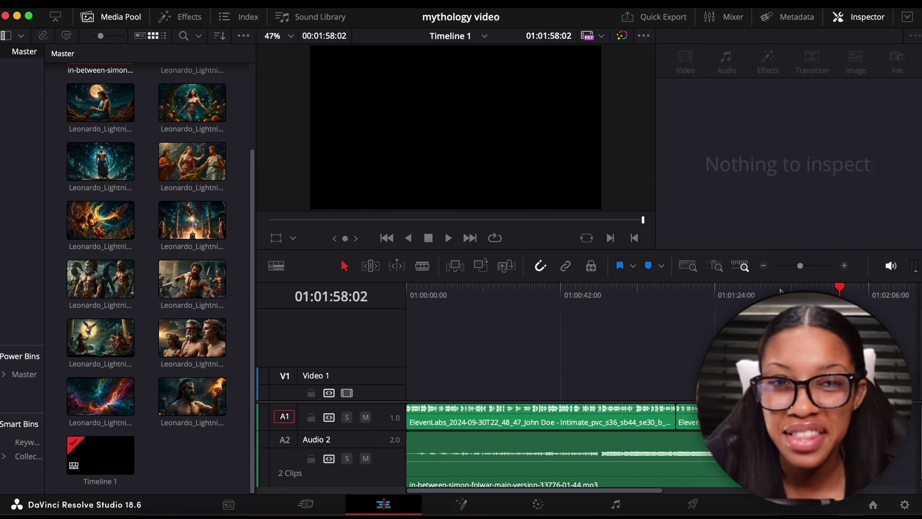
Step: Listen to the opening narration and place the robed Greek figures animation at the start of Video 1, trimmed to just under 6 seconds
key(Home)
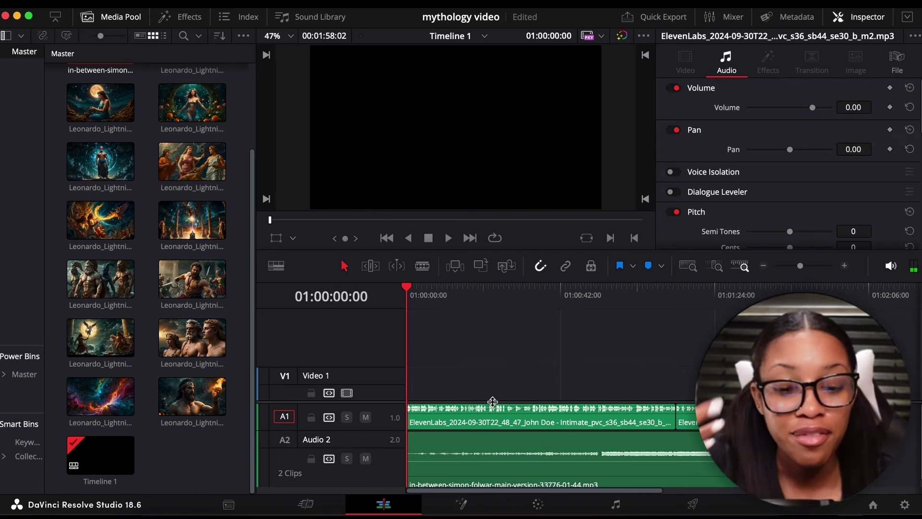
click(193, 279)
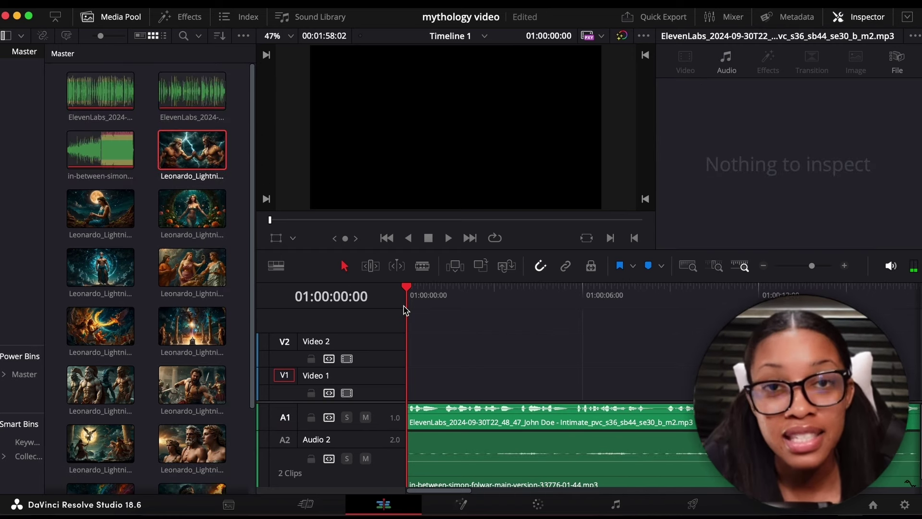
key(space)
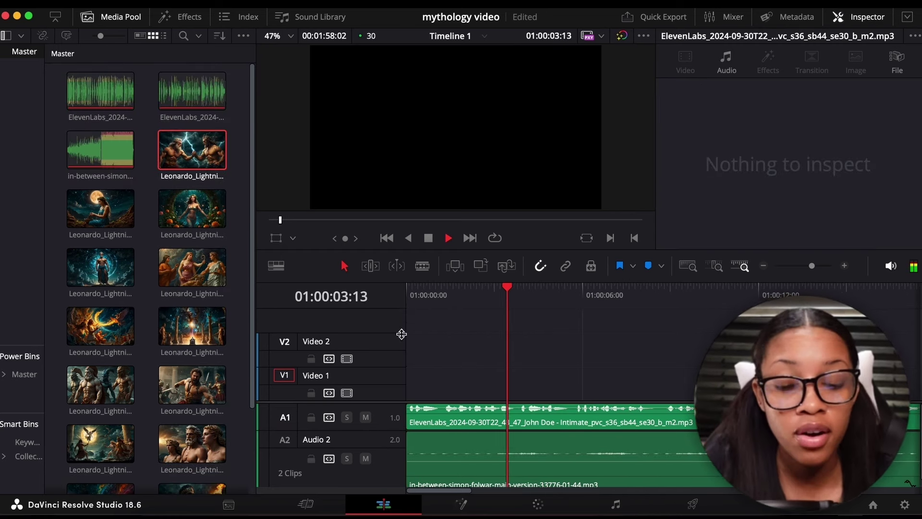
scroll(192, 312, down, 5)
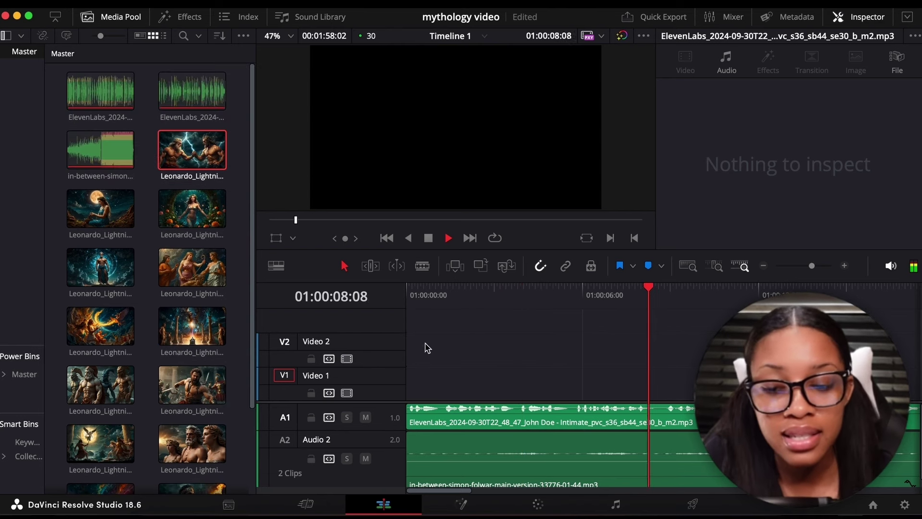
key(space)
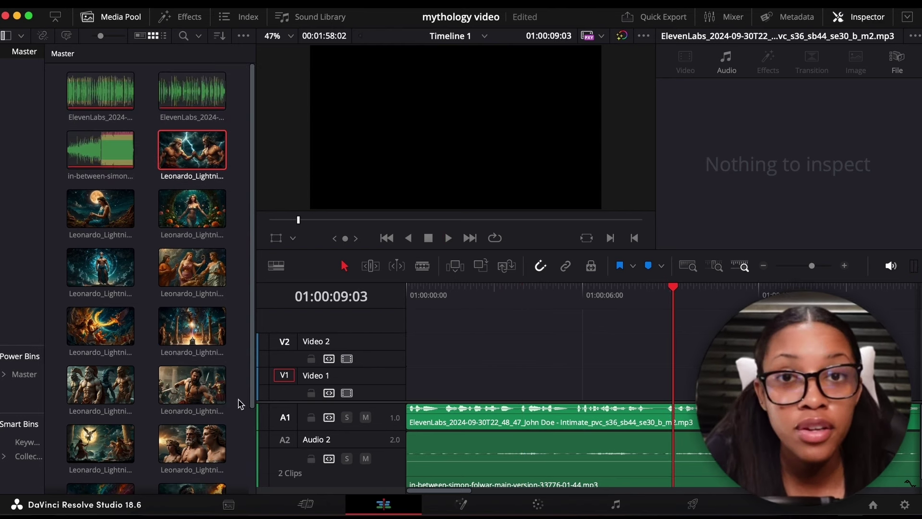
scroll(192, 269, down, 4)
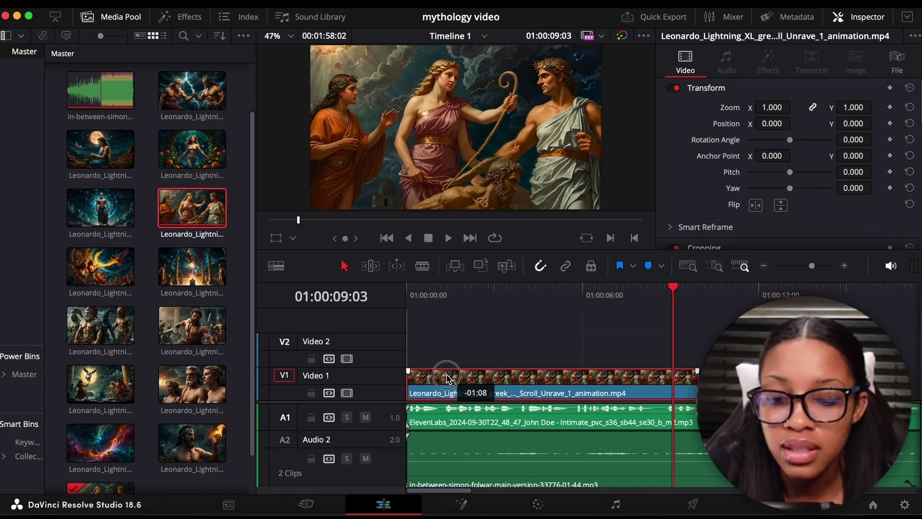
drag(443, 375, 461, 384)
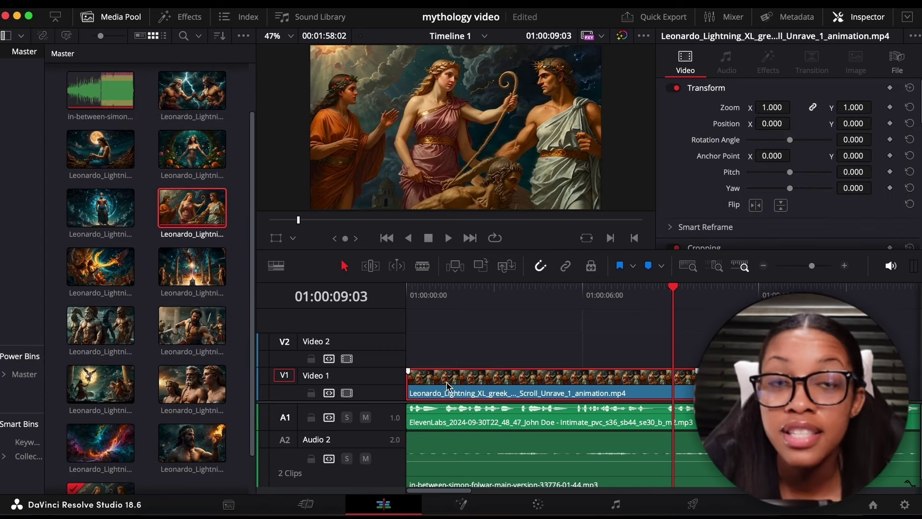
drag(690, 385, 569, 393)
mouse_move(557, 298)
mouse_down()
mouse_move(571, 303)
mouse_move(551, 295)
mouse_up()
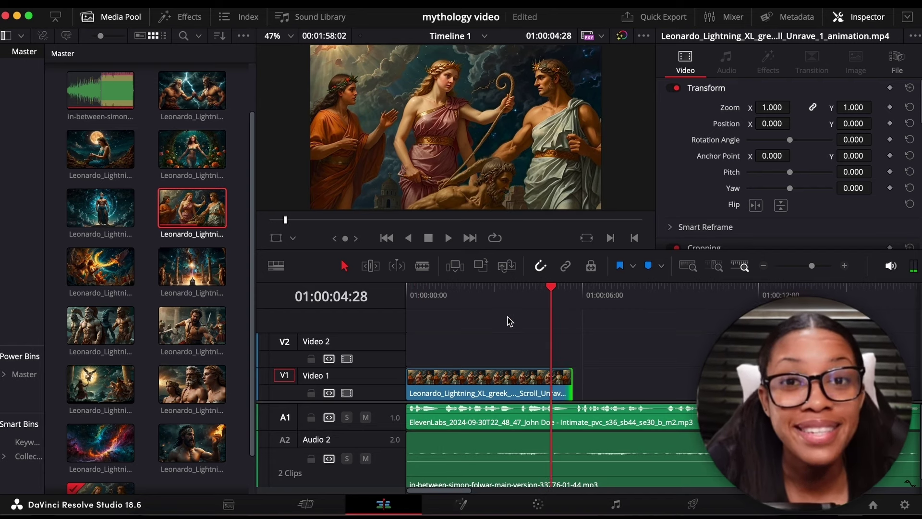
Step: Play the narration beyond the first clip and add the colourful cosmic nebula animation after it on Video 1
click(571, 294)
key(space)
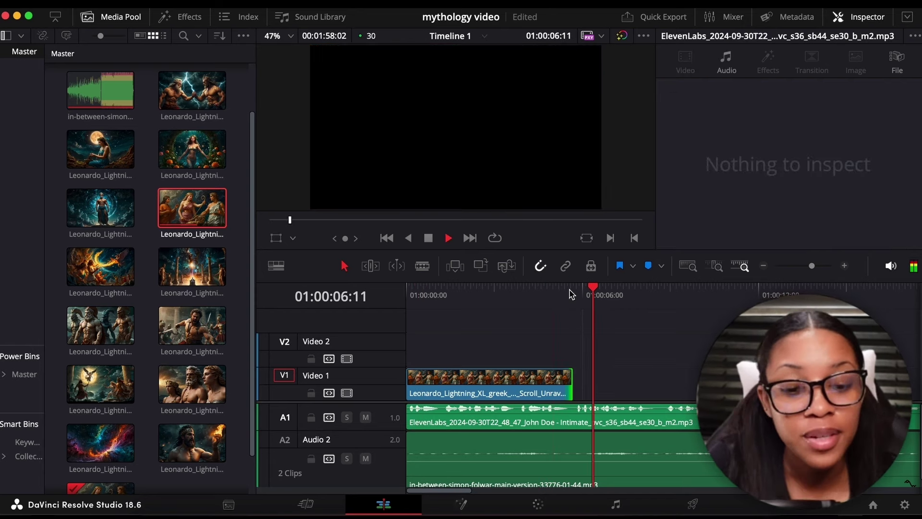
key(space)
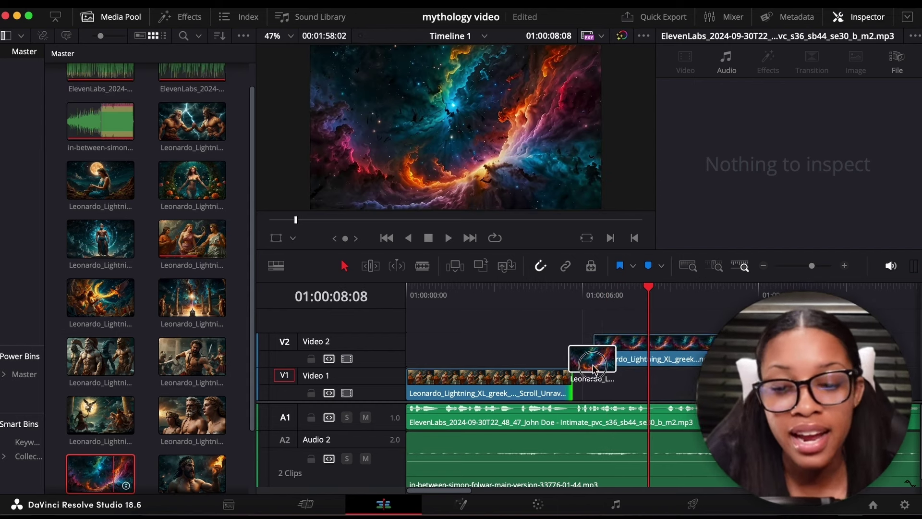
drag(595, 356, 591, 382)
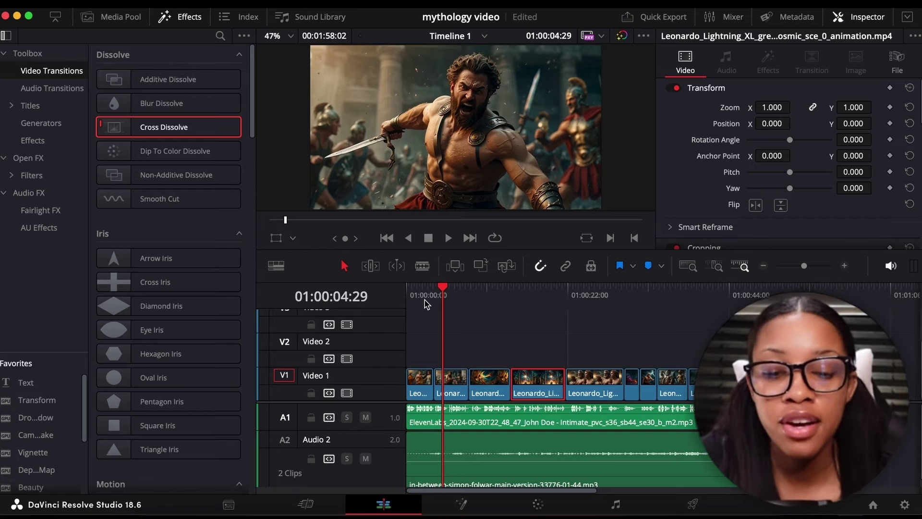
Step: Preview the cut between the first two clips on Video 1 and add a Cross Dissolve at the start of the second clip
click(425, 299)
click(846, 267)
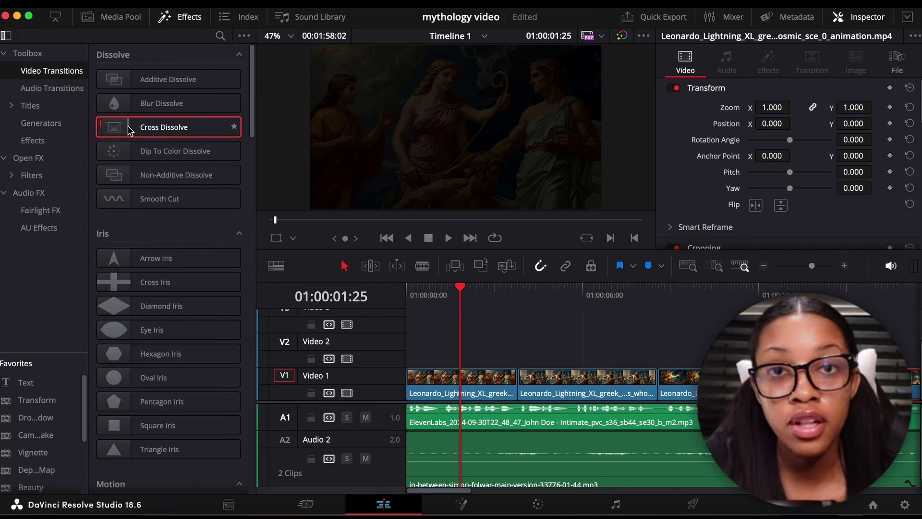
click(493, 297)
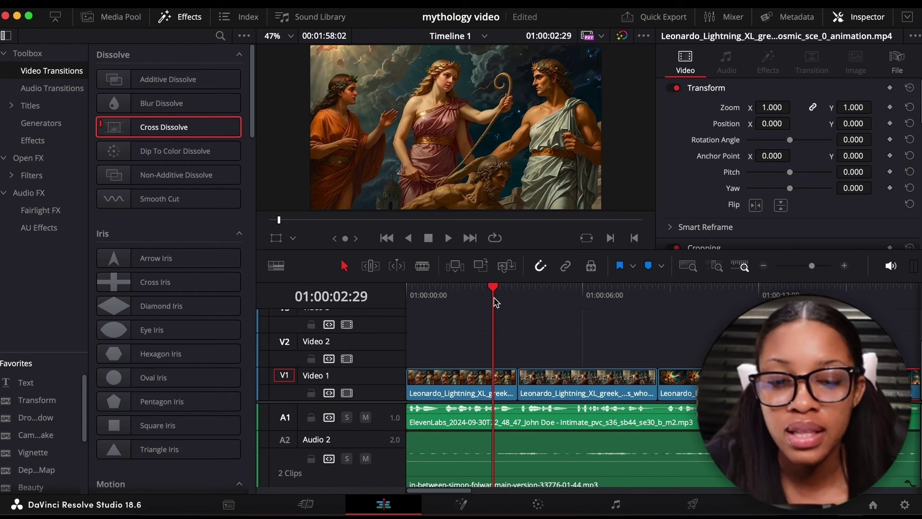
key(space)
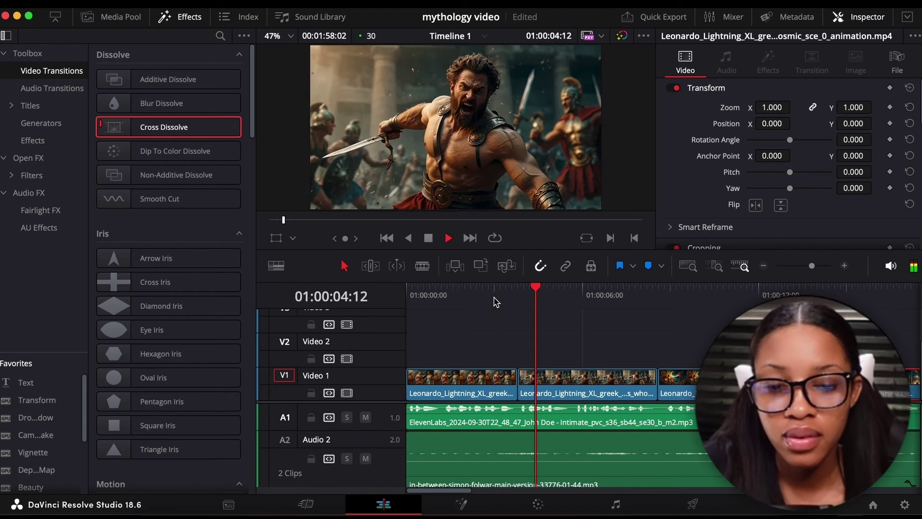
key(space)
drag(107, 132, 526, 392)
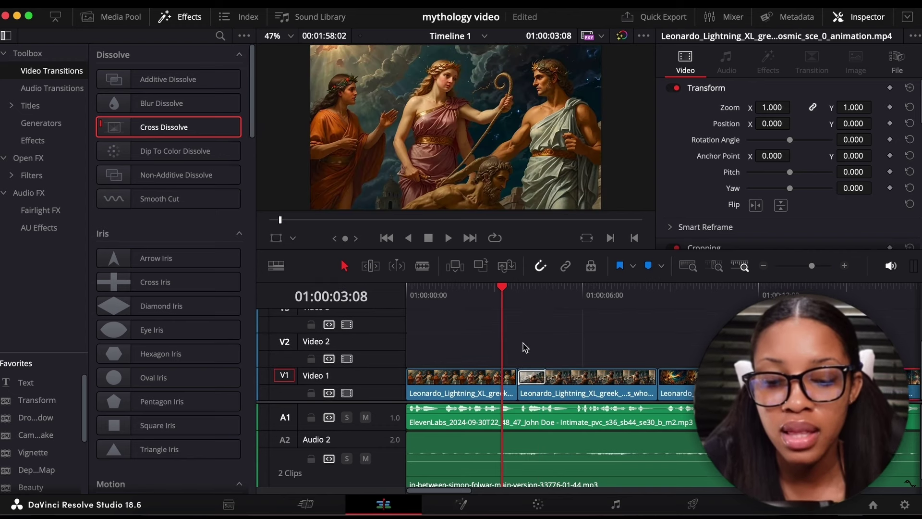
Step: Play back the new dissolve and apply Cross Dissolve to another cut further along Video 1
click(489, 297)
key(space)
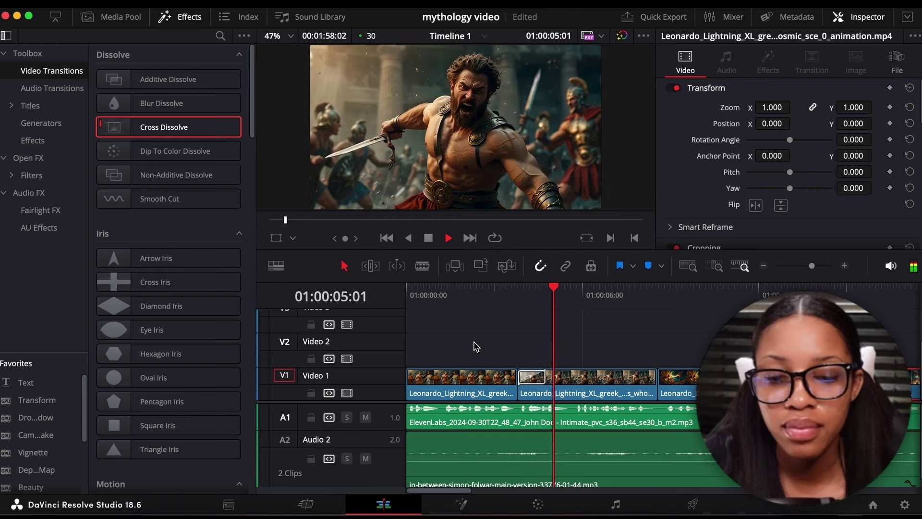
key(space)
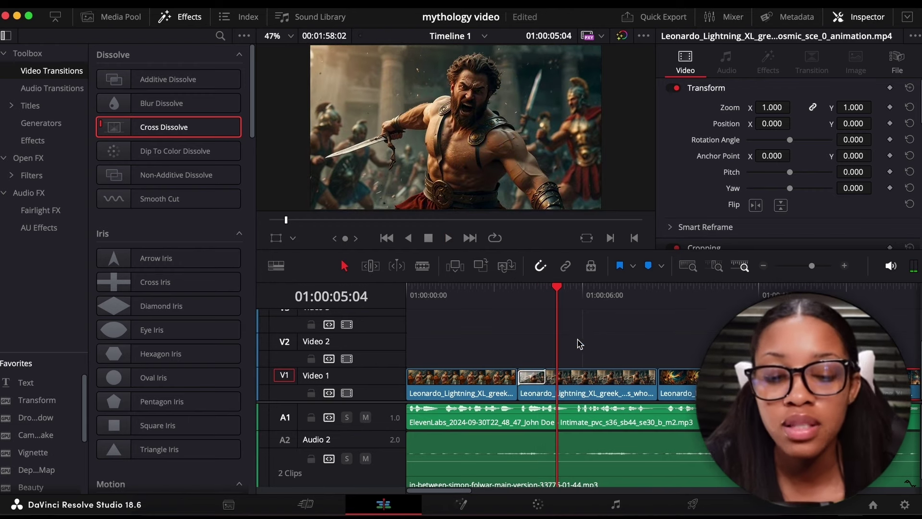
scroll(578, 340, right, 3)
drag(146, 131, 559, 391)
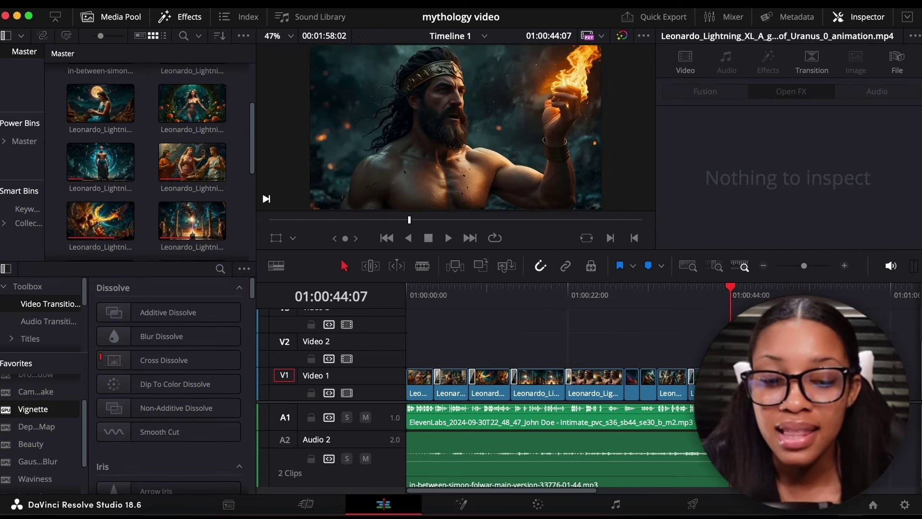
Step: Combine all the animation clips on Video 1 into a single compound clip
drag(706, 356, 412, 390)
right_click(420, 393)
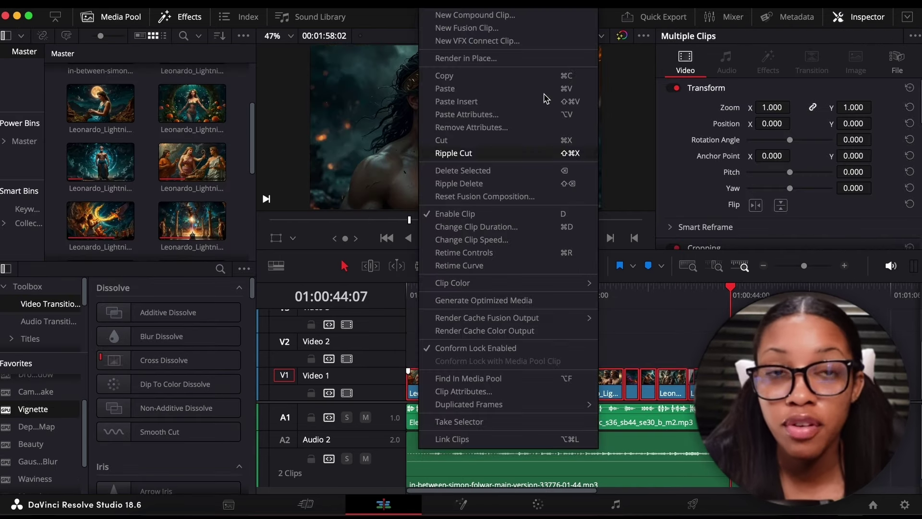
click(547, 16)
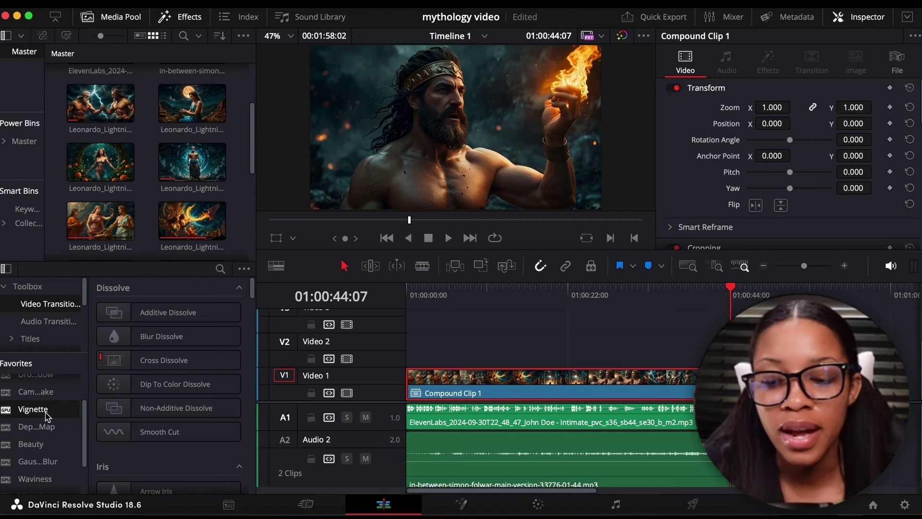
Step: Apply the Vignette effect to the compound clip and toggle it off and on to compare the look
drag(47, 416, 480, 389)
click(675, 115)
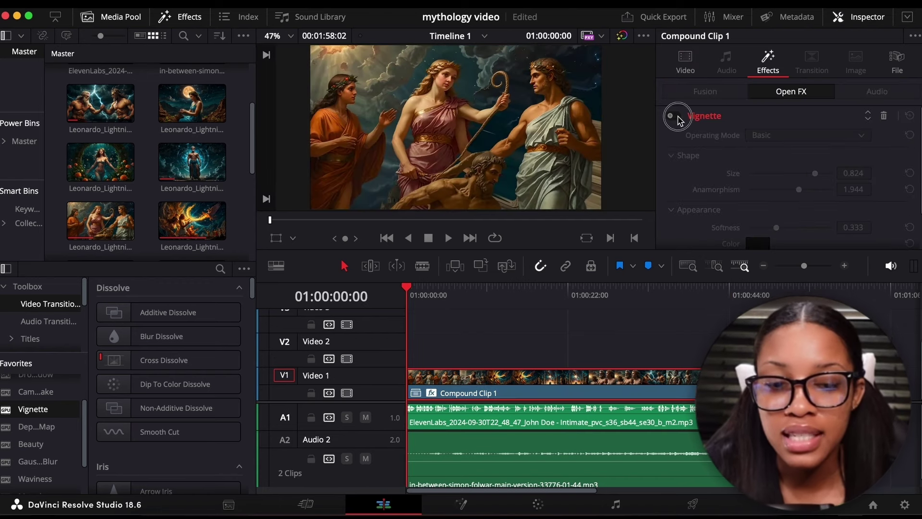
click(677, 116)
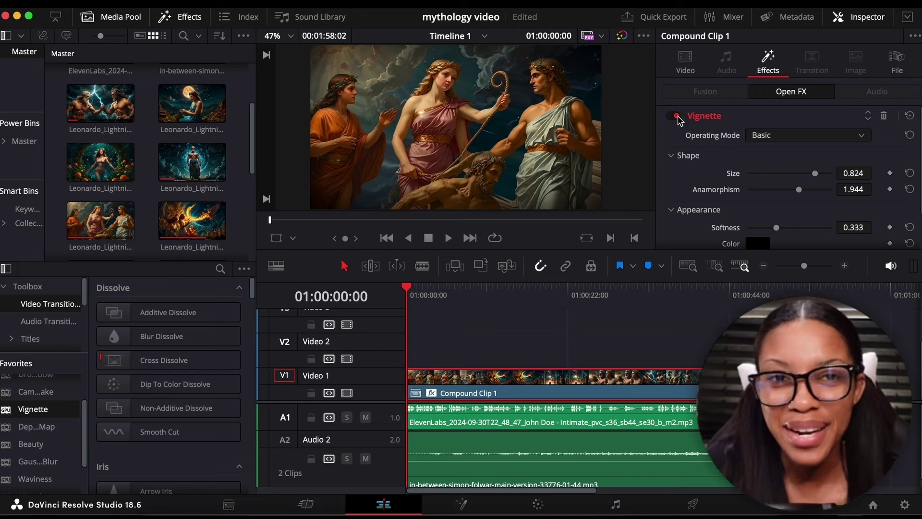